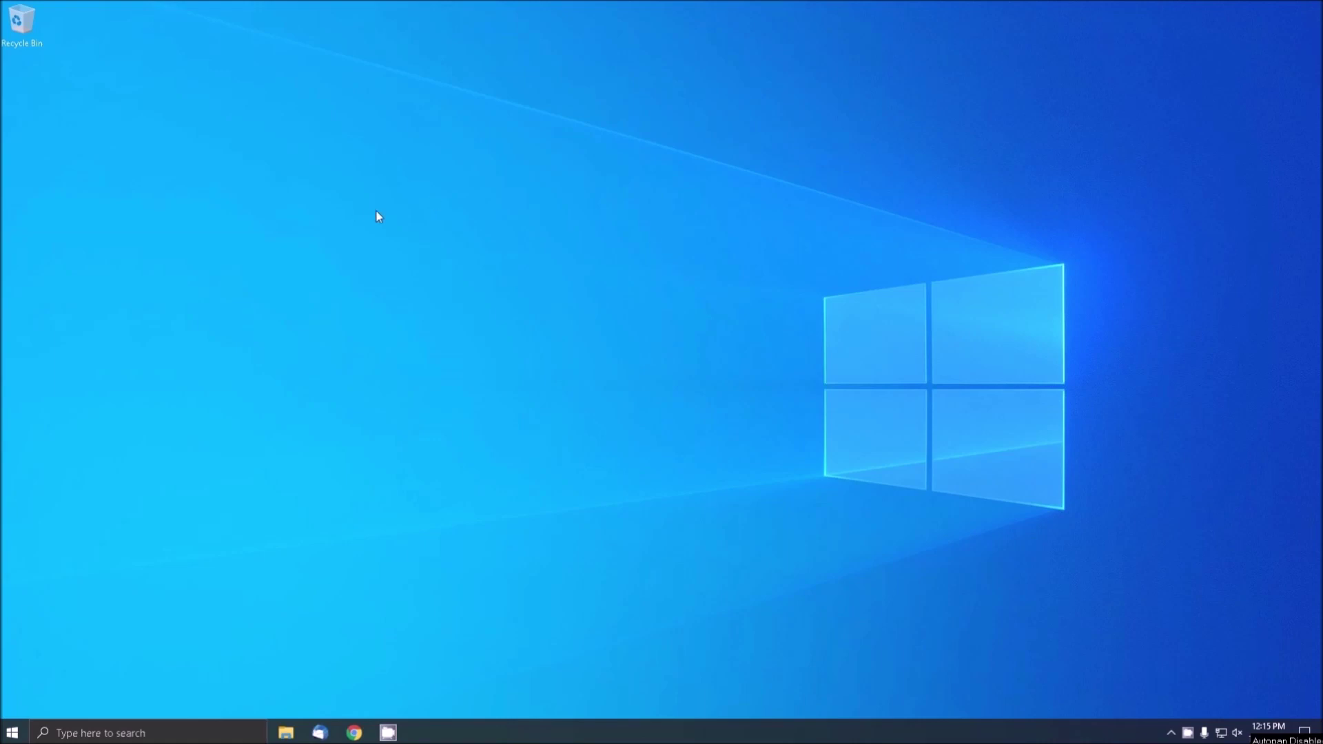
- Launch Oracle VM VirtualBox and boot the Windows Home Server VM with Normal Start
key("super")
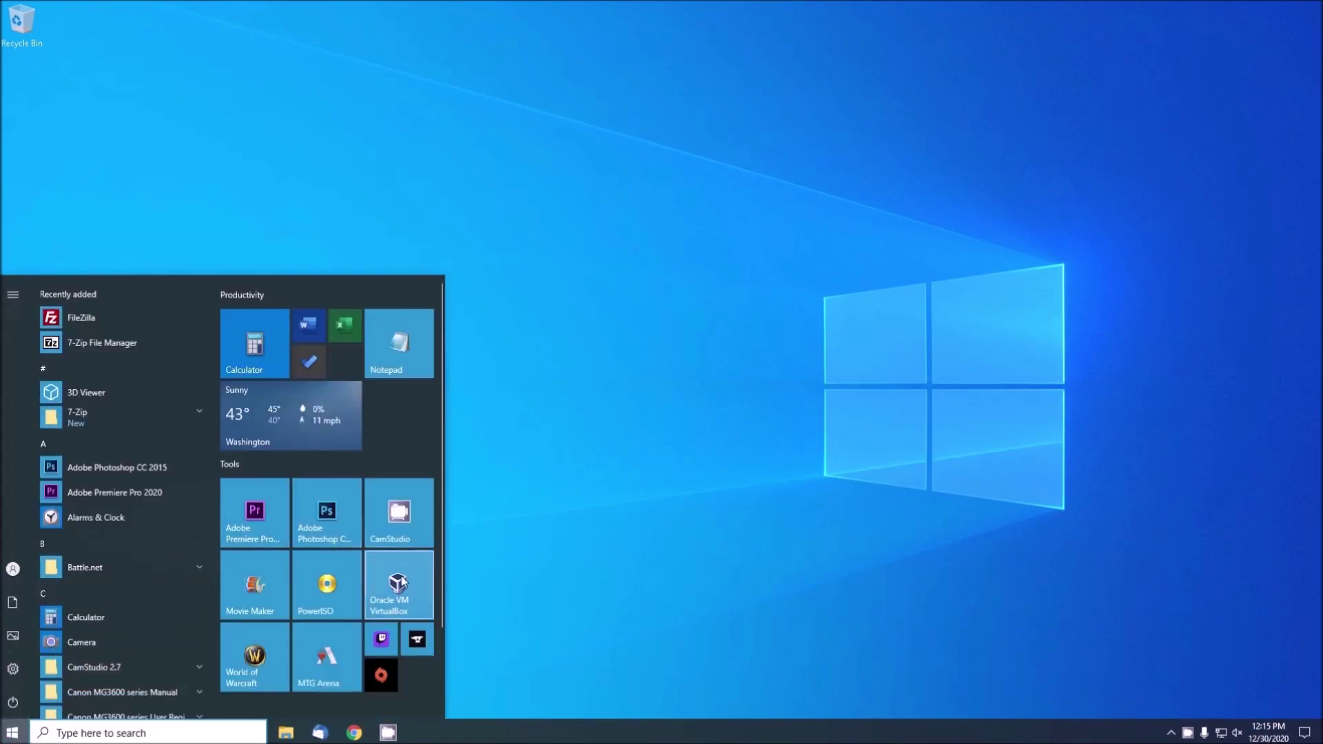
left_click(413, 587)
right_click(407, 424)
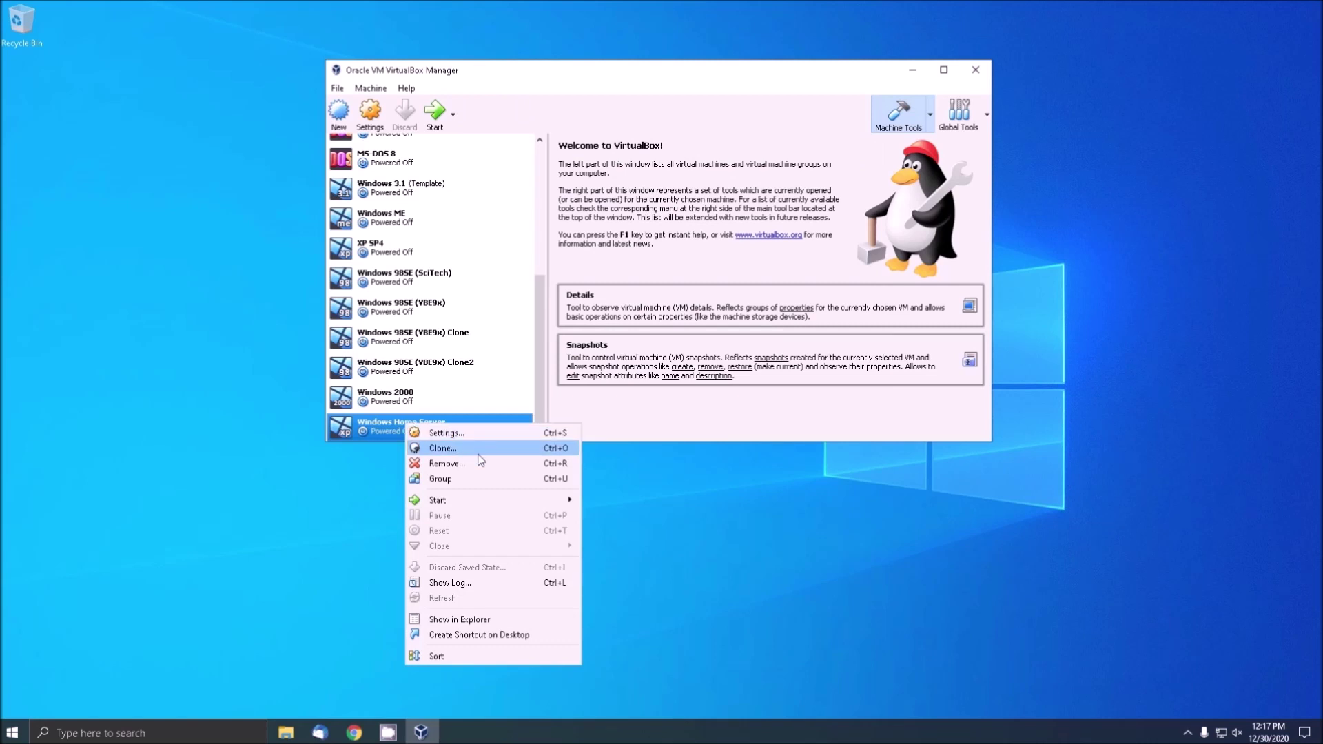
mouse_move(478, 500)
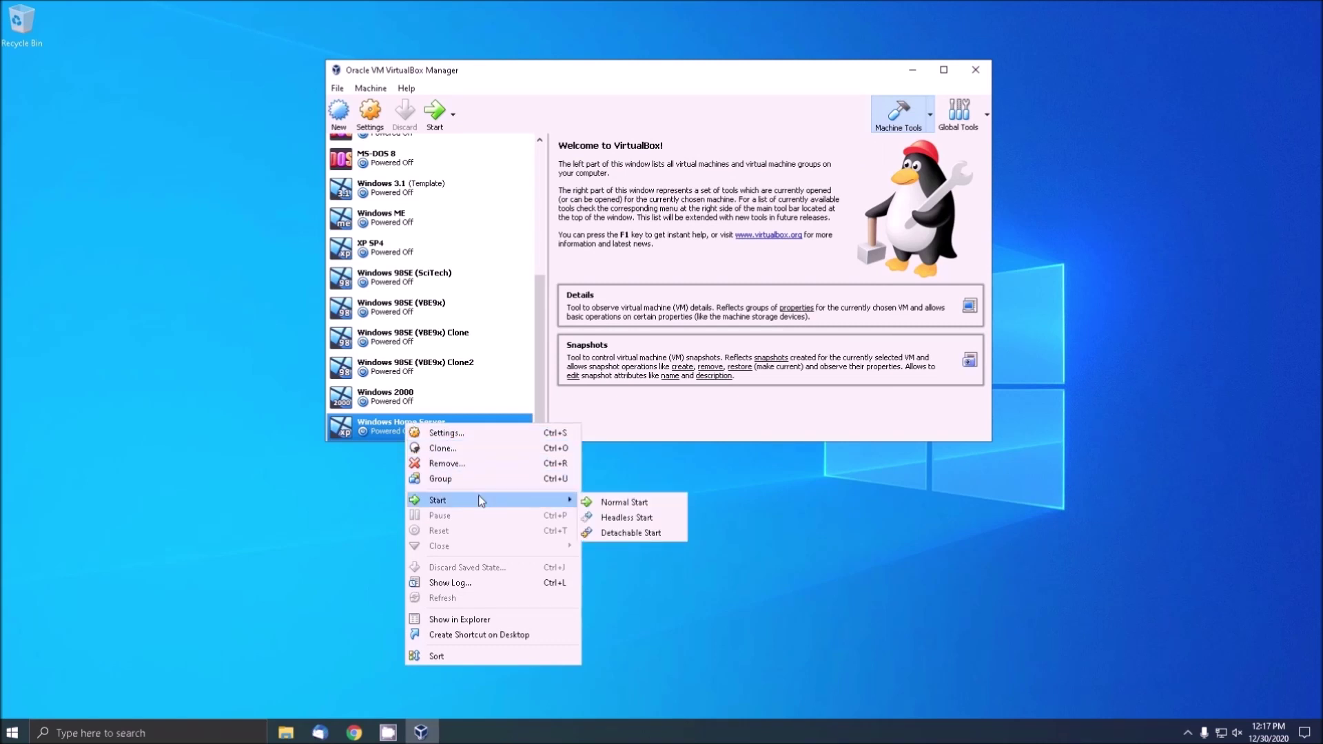
left_click(623, 503)
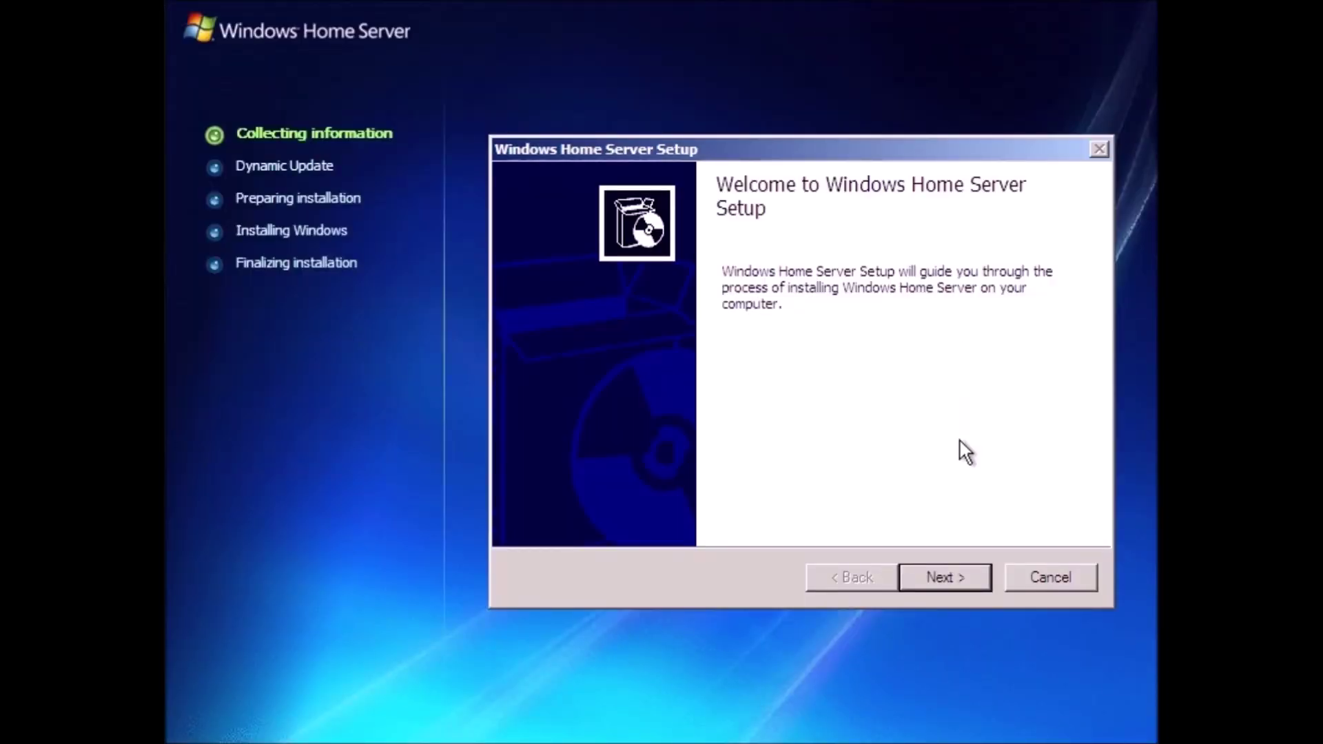
- Pass the welcome page, select Disk 0, and keep New Installation as the installation type
left_click(950, 578)
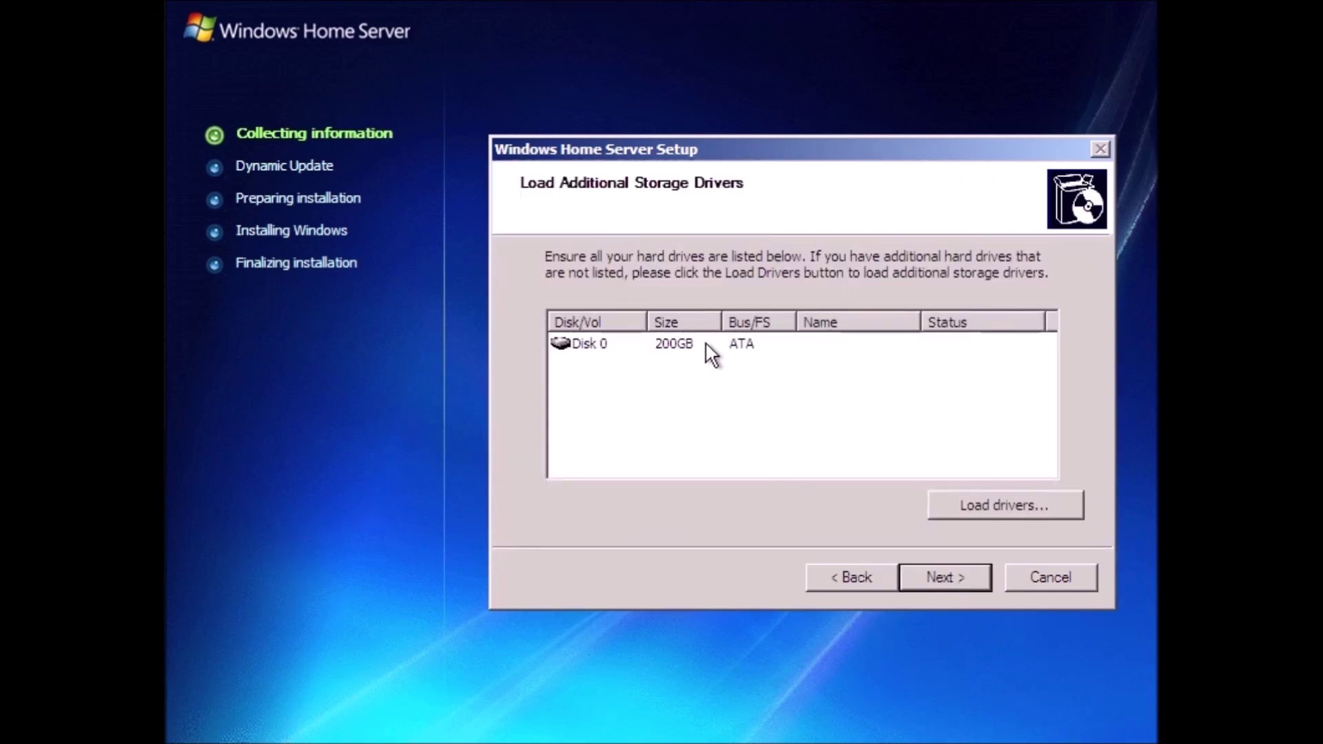
left_click(585, 344)
left_click(941, 580)
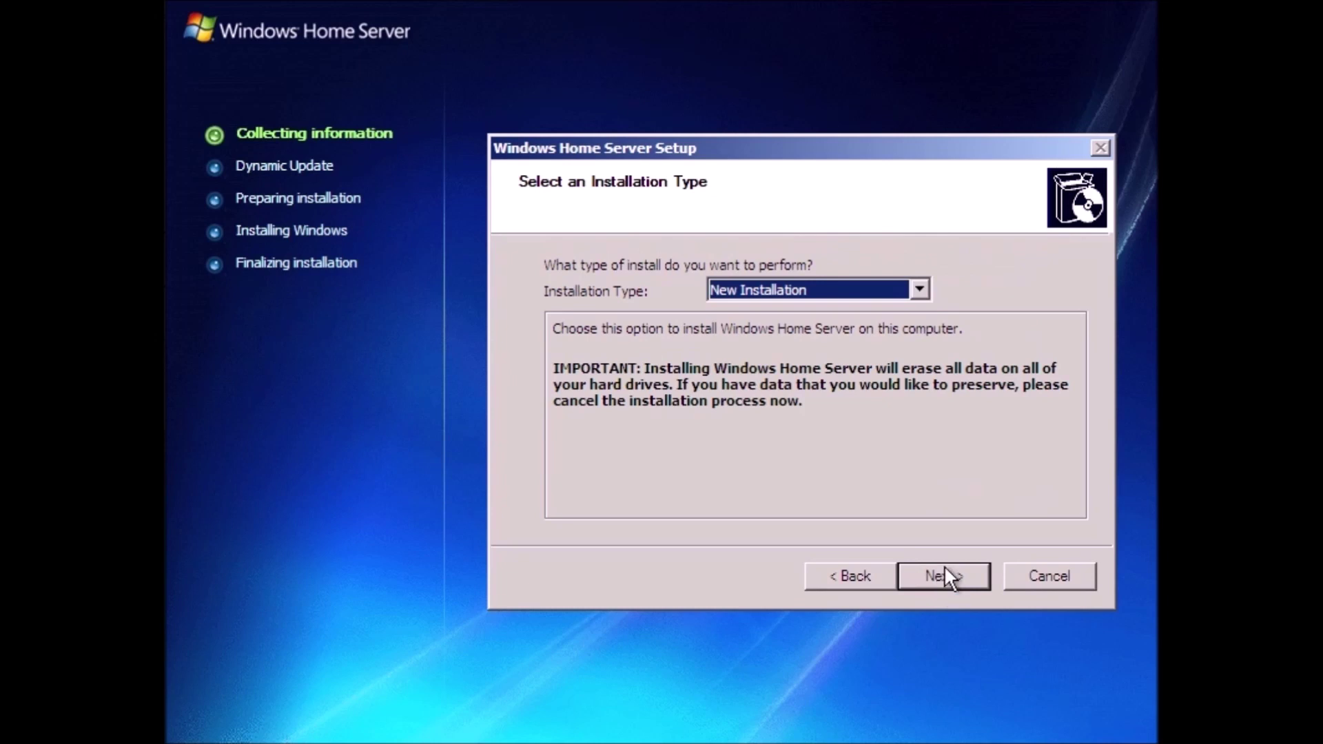
left_click(920, 286)
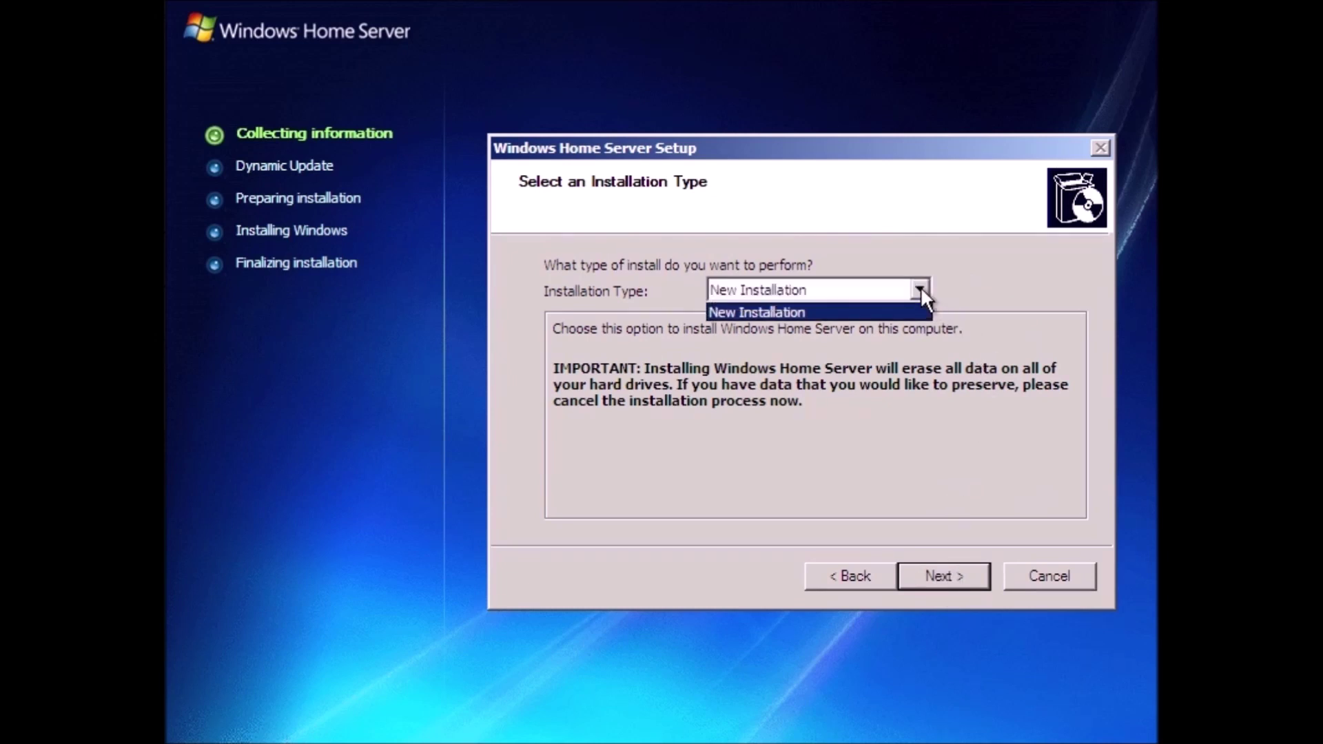
left_click(1006, 292)
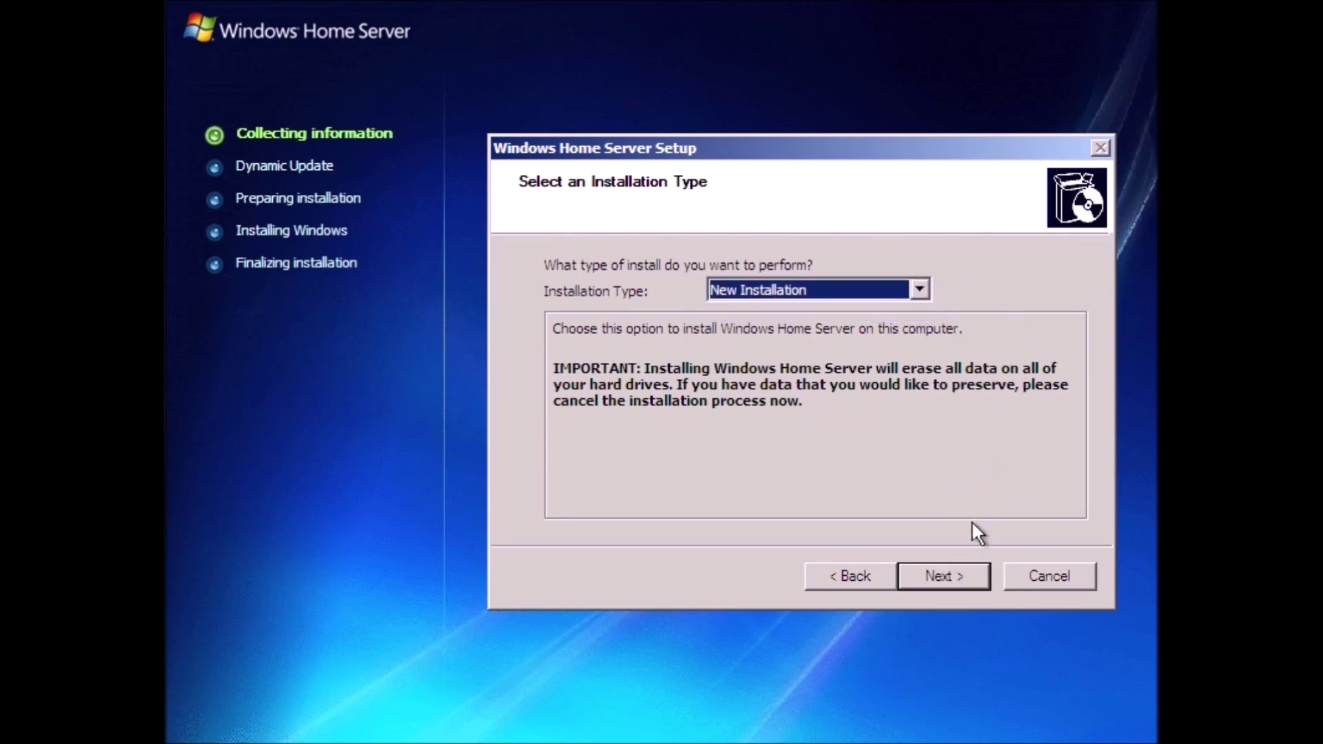
- Keep the default English/US regional settings and accept the licence agreement
left_click(951, 576)
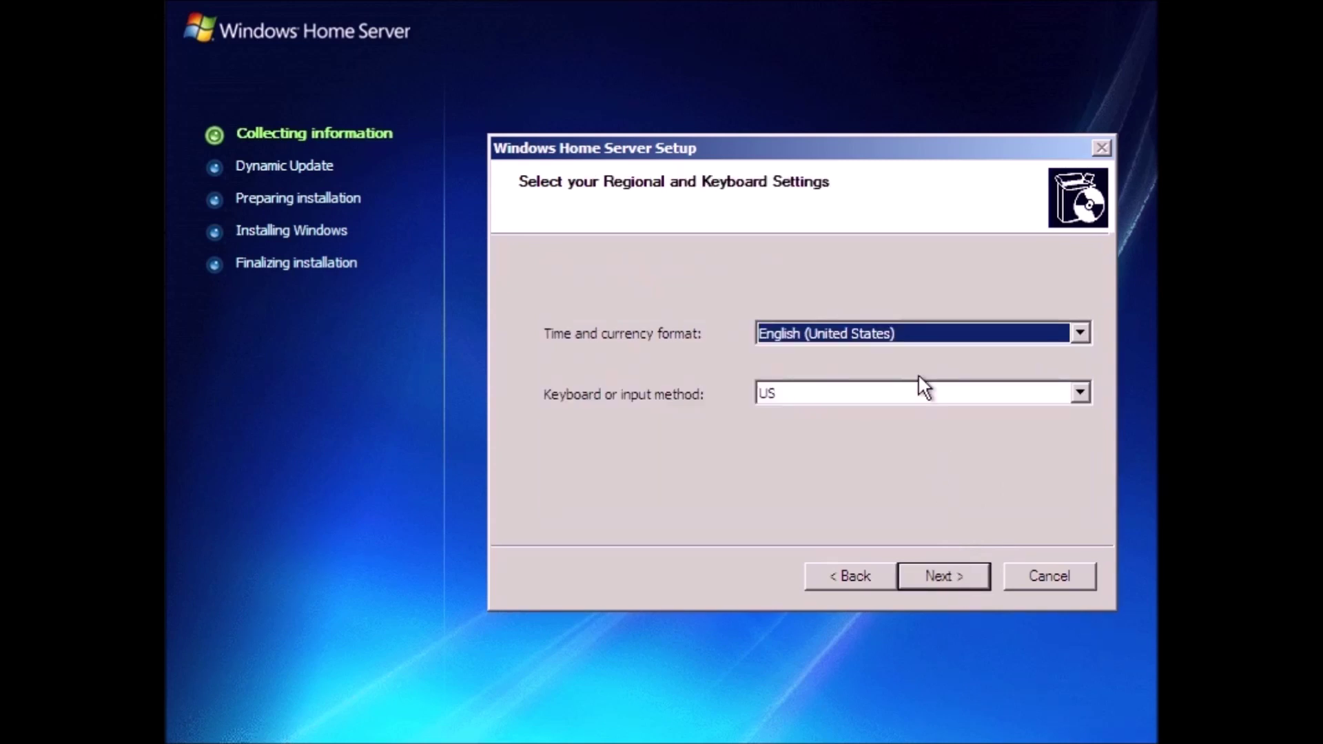
left_click(949, 573)
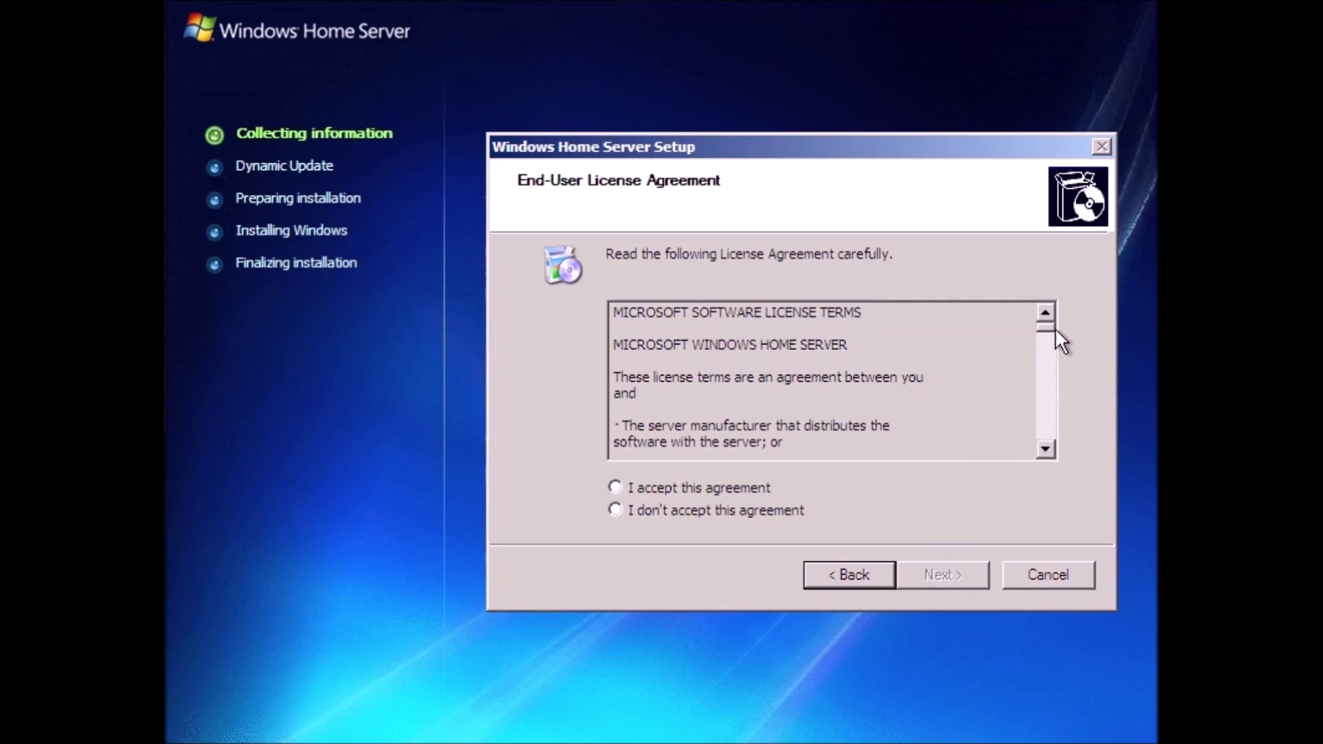
left_click_drag(1043, 325, 1044, 442)
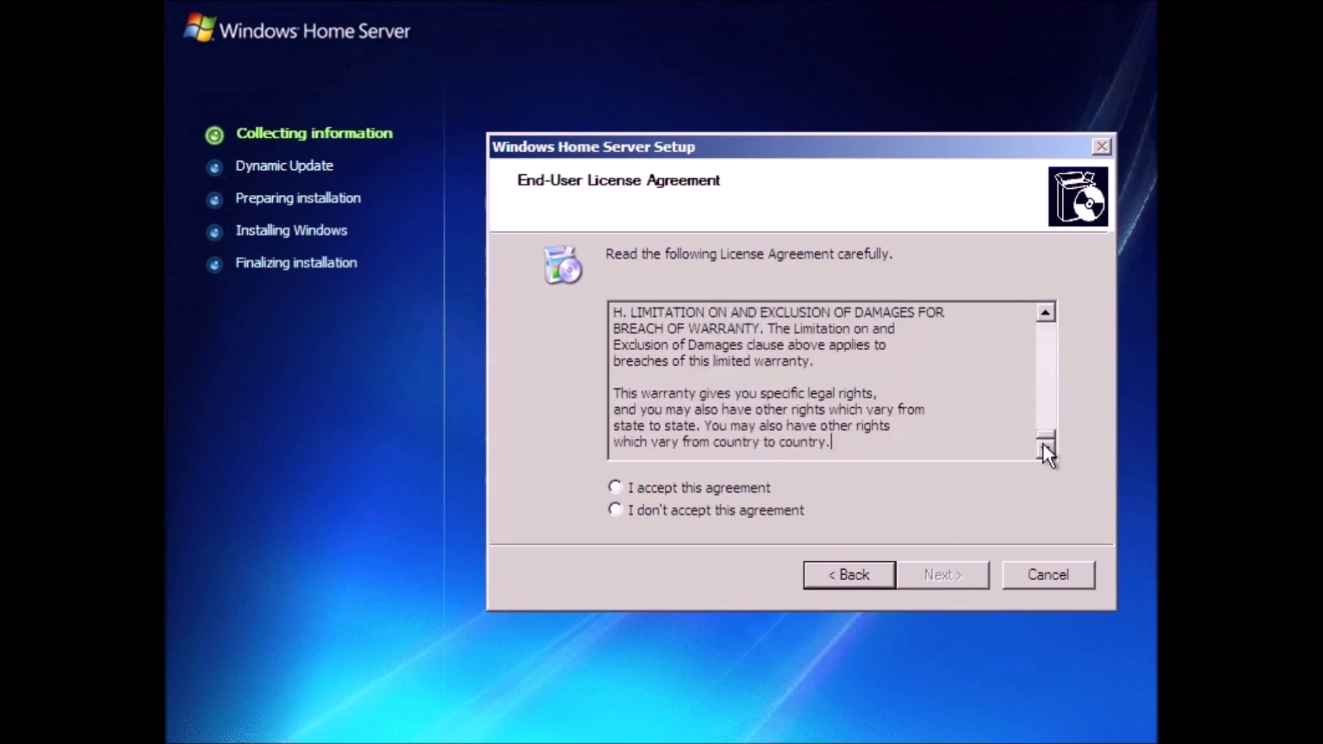
left_click(709, 486)
left_click(934, 581)
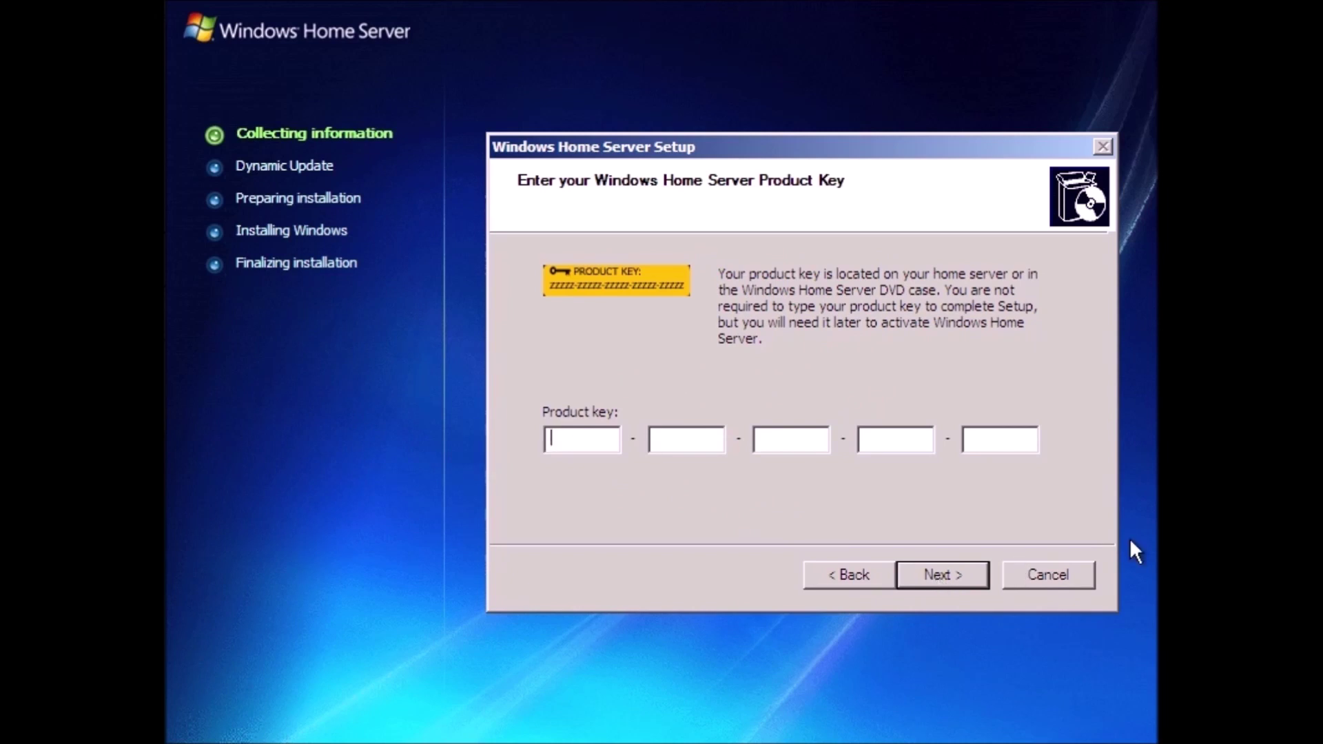
- Leave the product key blank, keep server name SERVER, confirm erasing Disk 0, and start installing
left_click(932, 571)
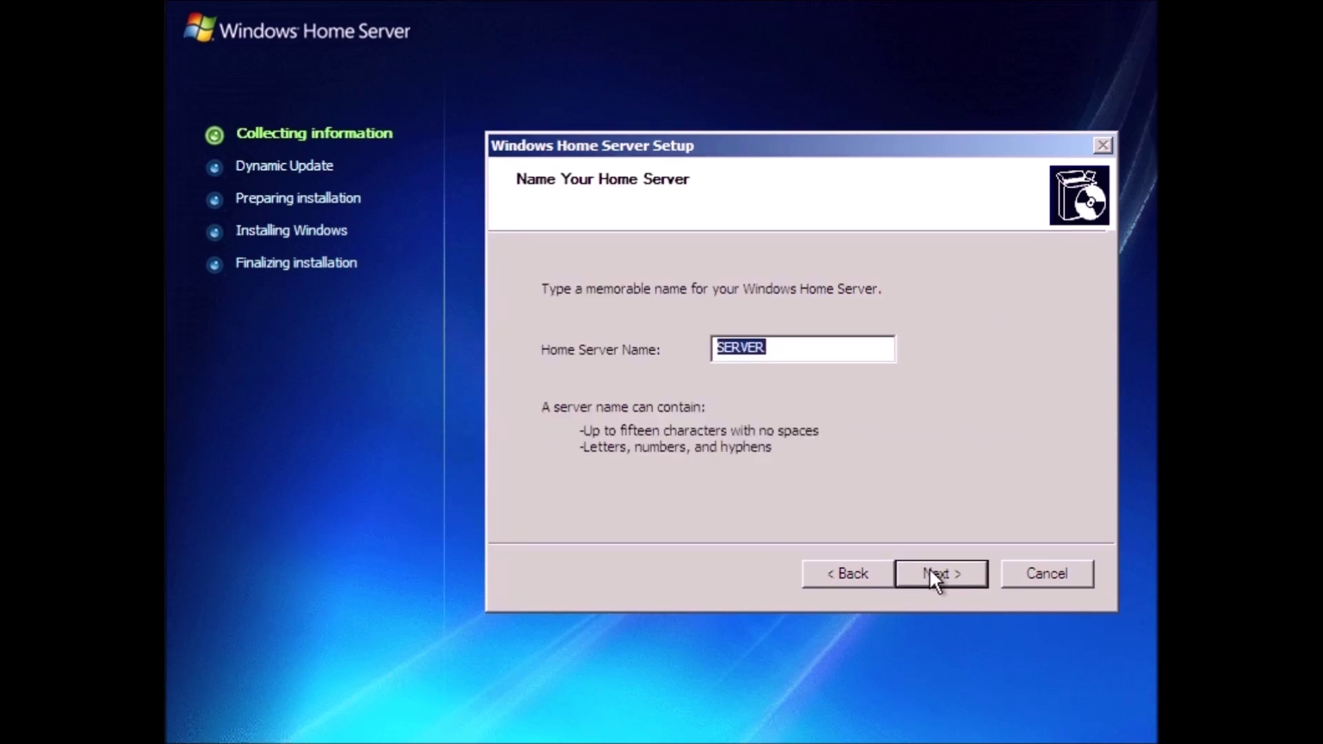
left_click(930, 569)
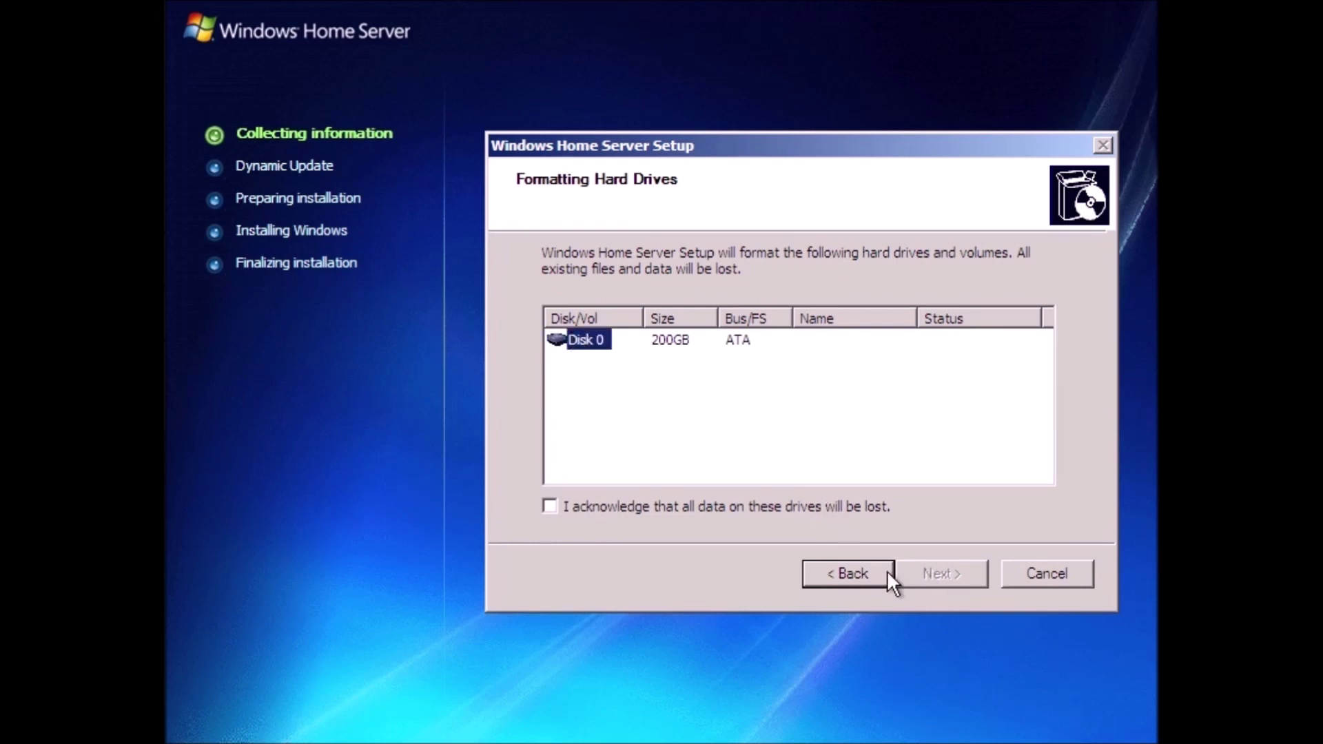
left_click(635, 506)
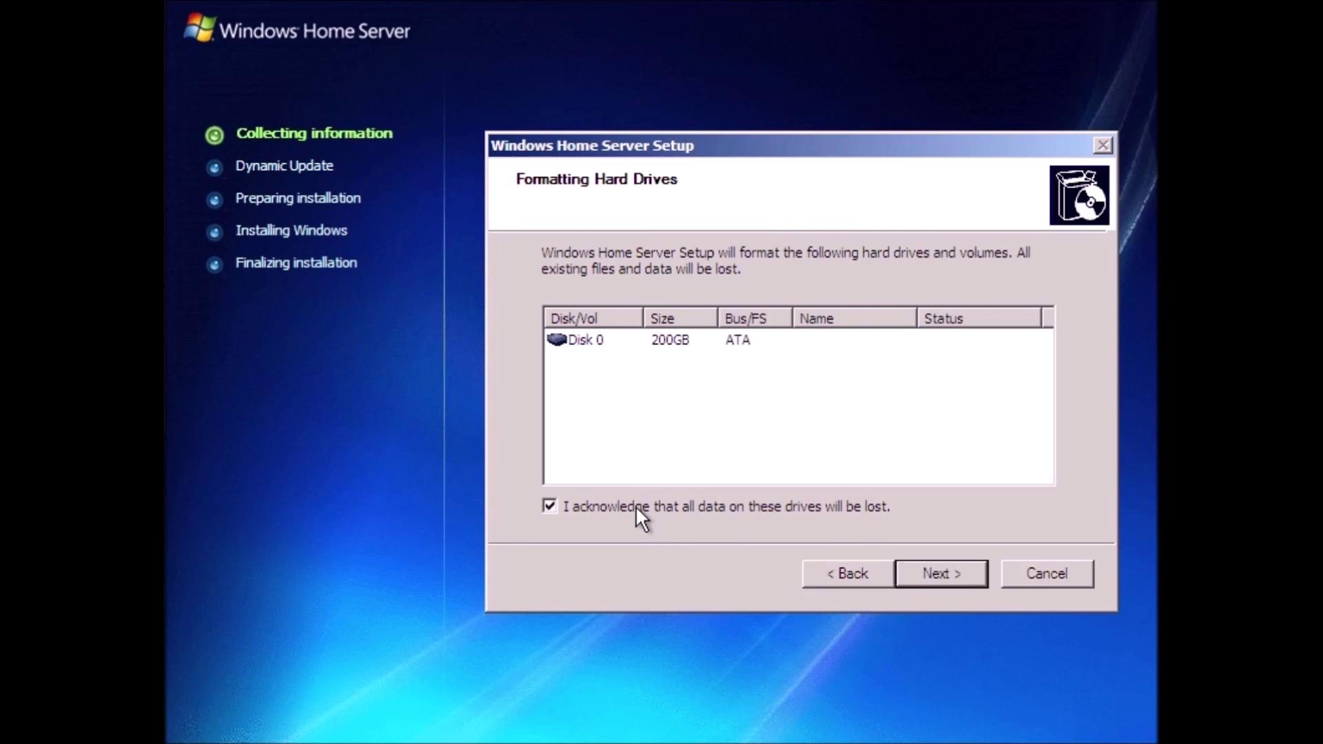
left_click(933, 573)
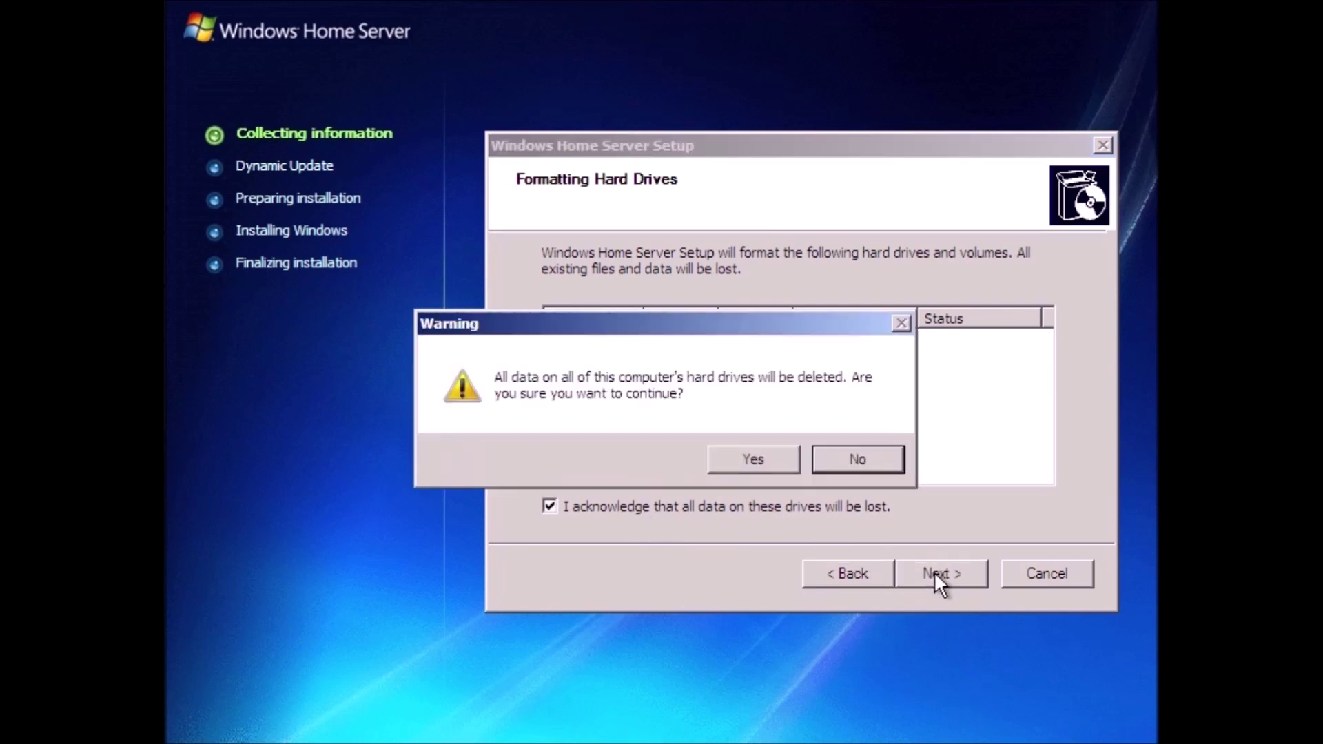
left_click(745, 457)
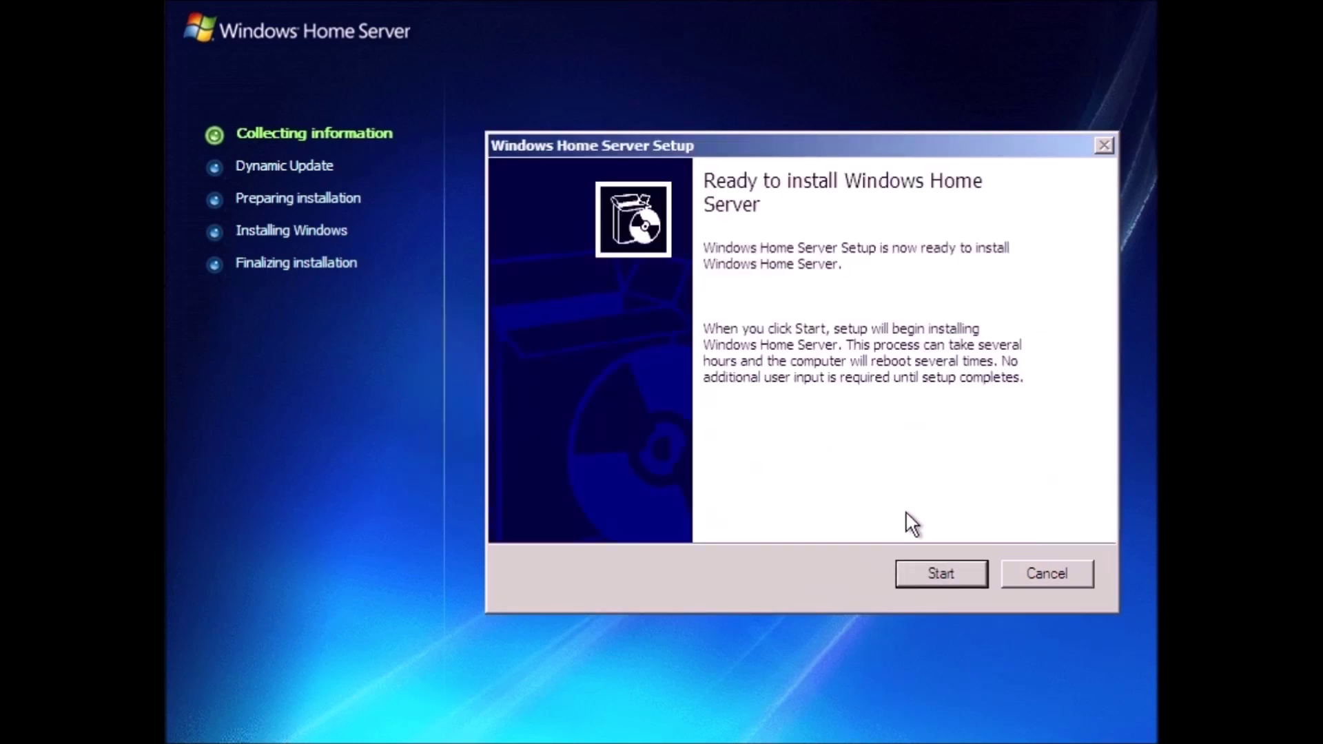
left_click(933, 573)
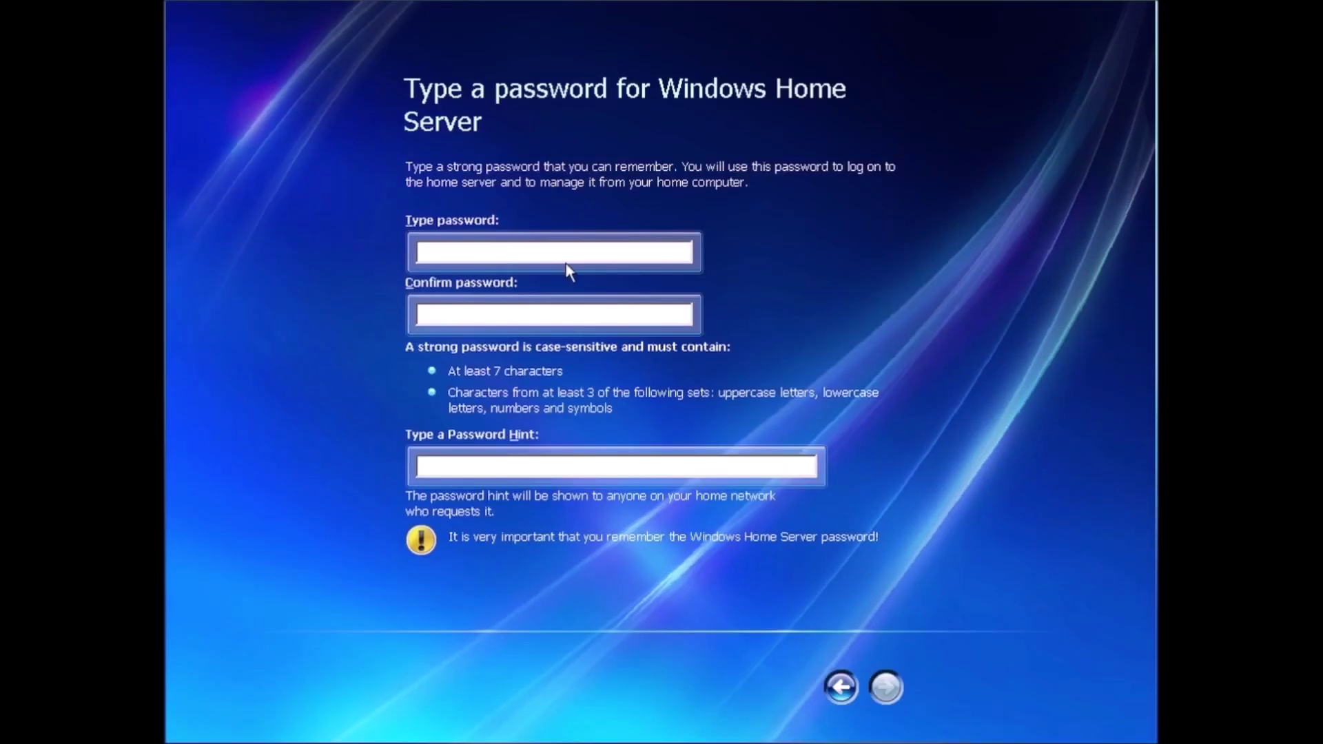
- Enter and confirm the server password, with 'No' as the password hint
type("•••••••")
key("Tab")
type("•••••••")
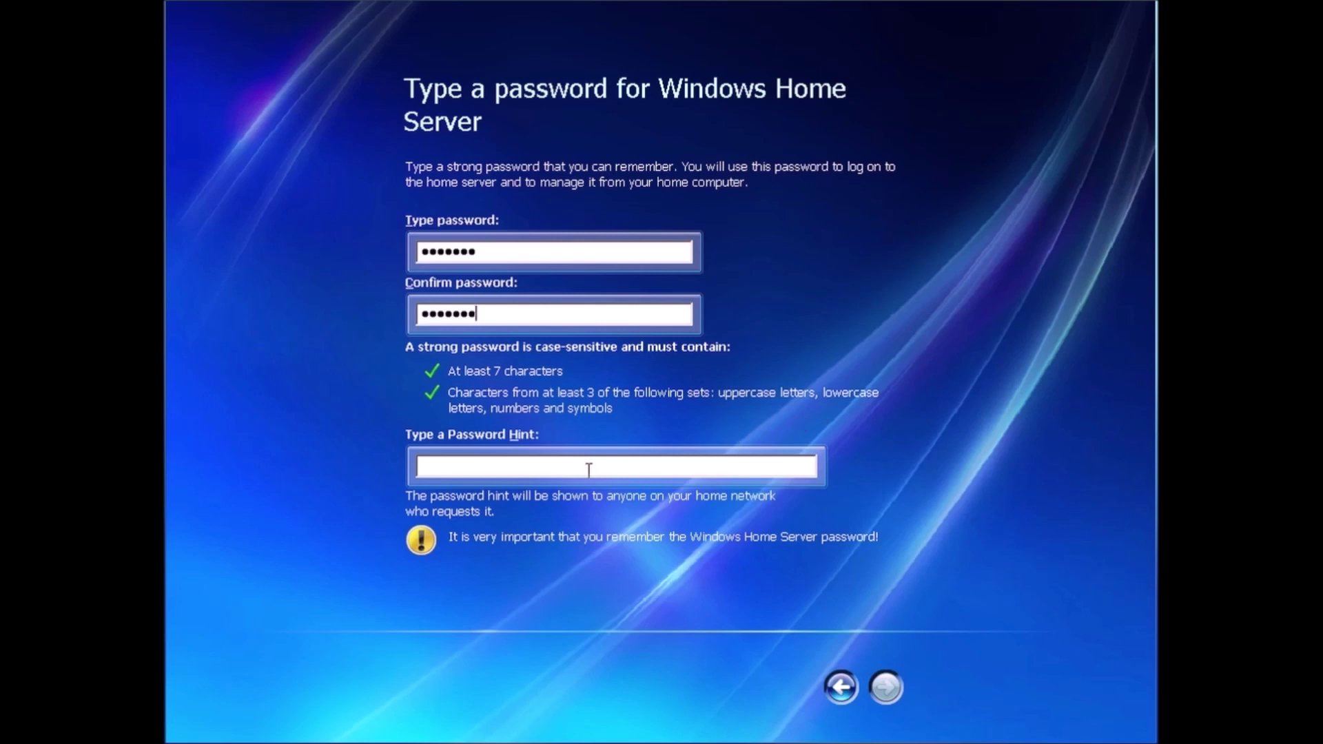
left_click(588, 470)
type("No")
left_click(884, 687)
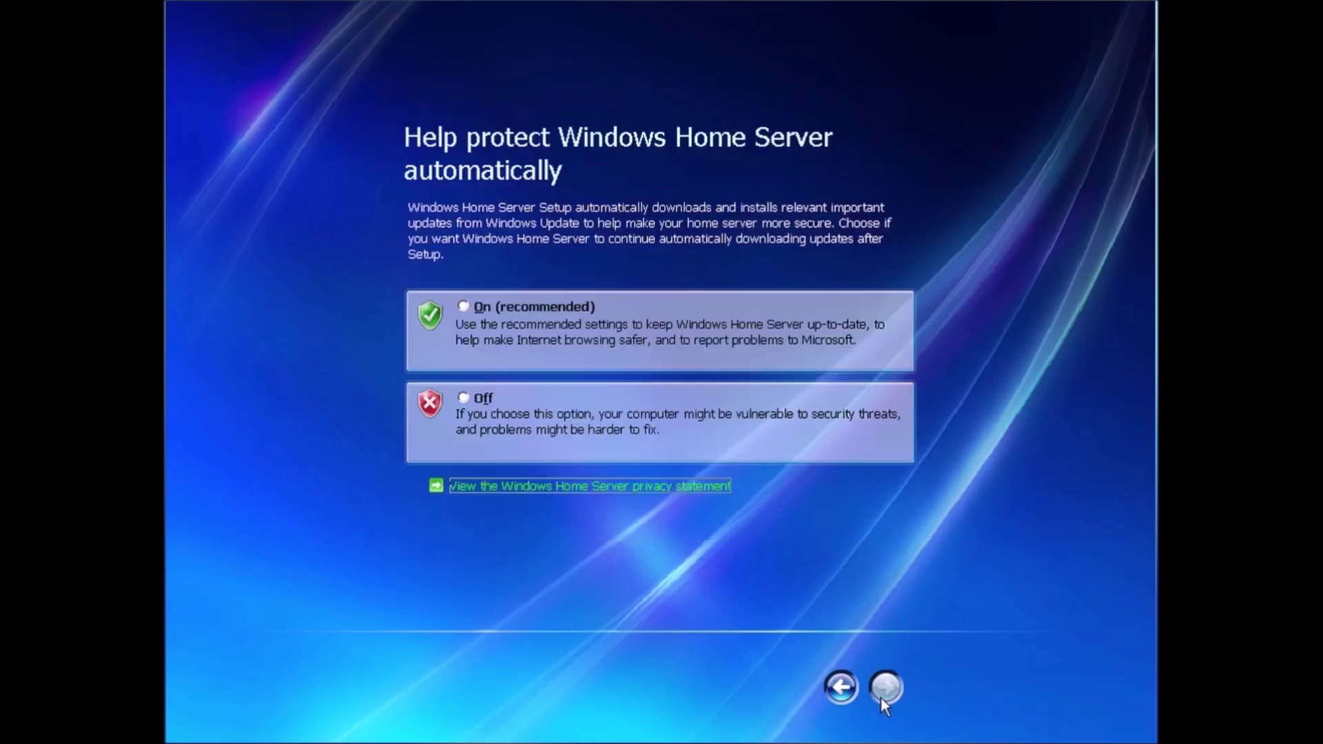
- Turn automatic updates on, decline CEIP, enable Windows Error Reporting, and finish the wizard
left_click(463, 306)
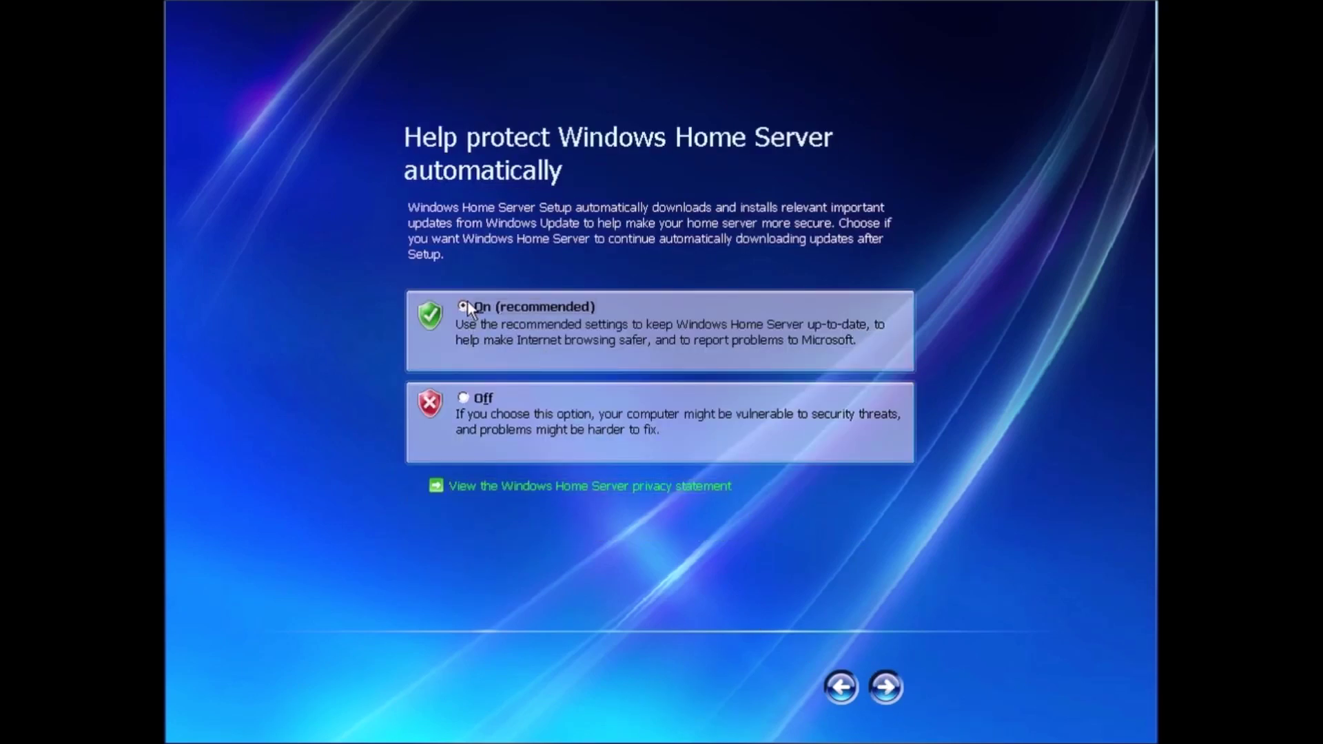
left_click(898, 685)
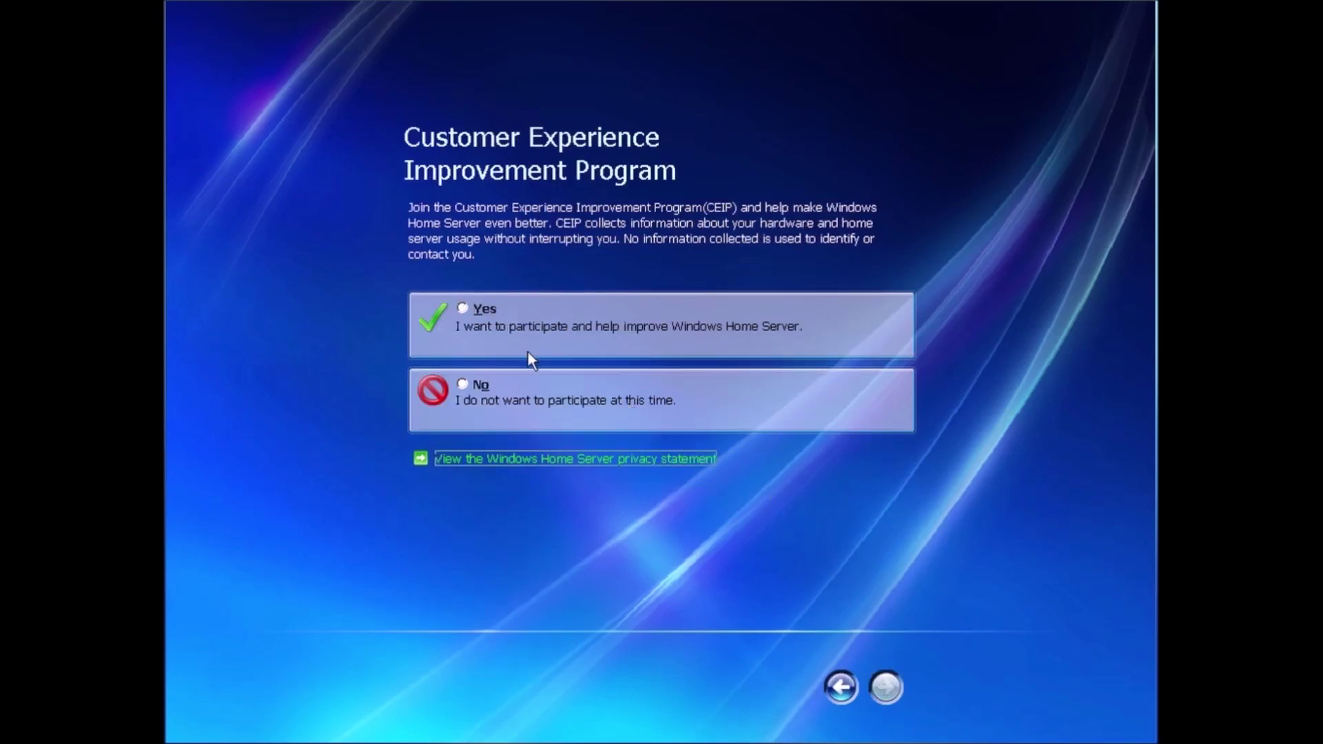
left_click(460, 385)
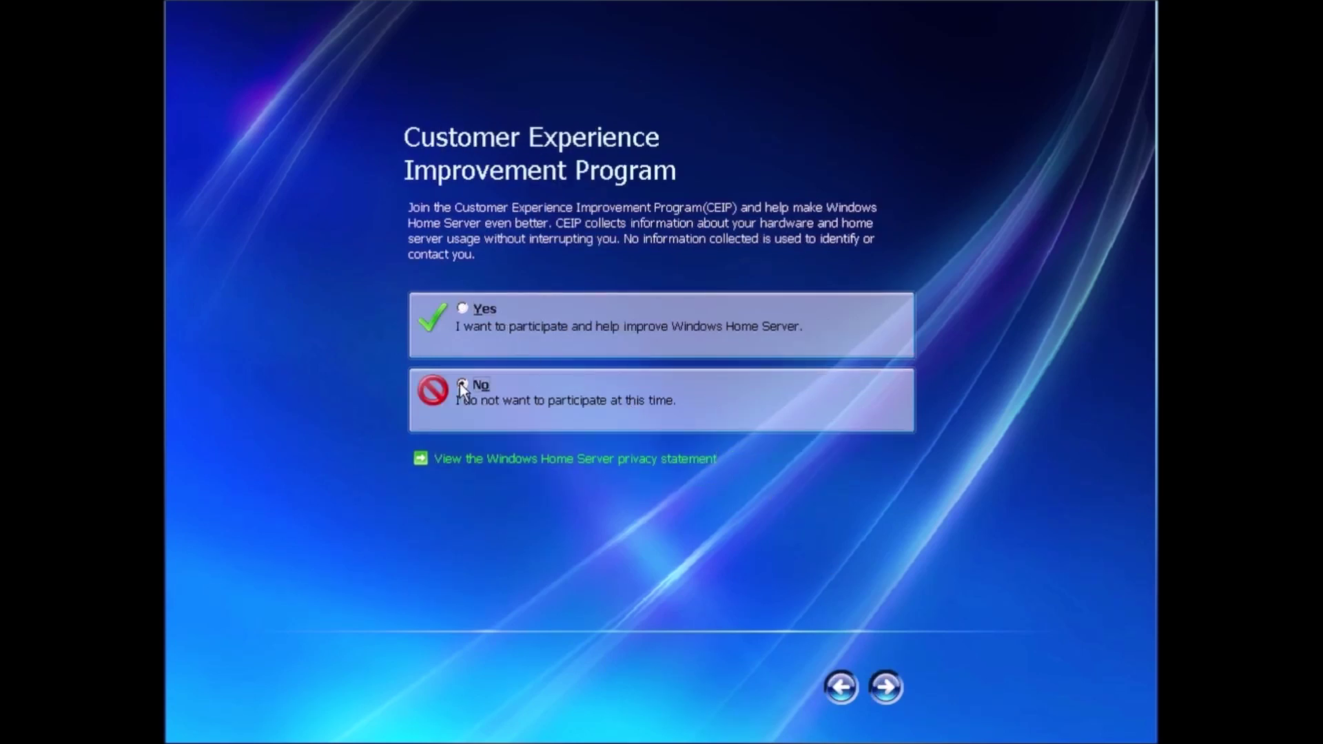
left_click(884, 691)
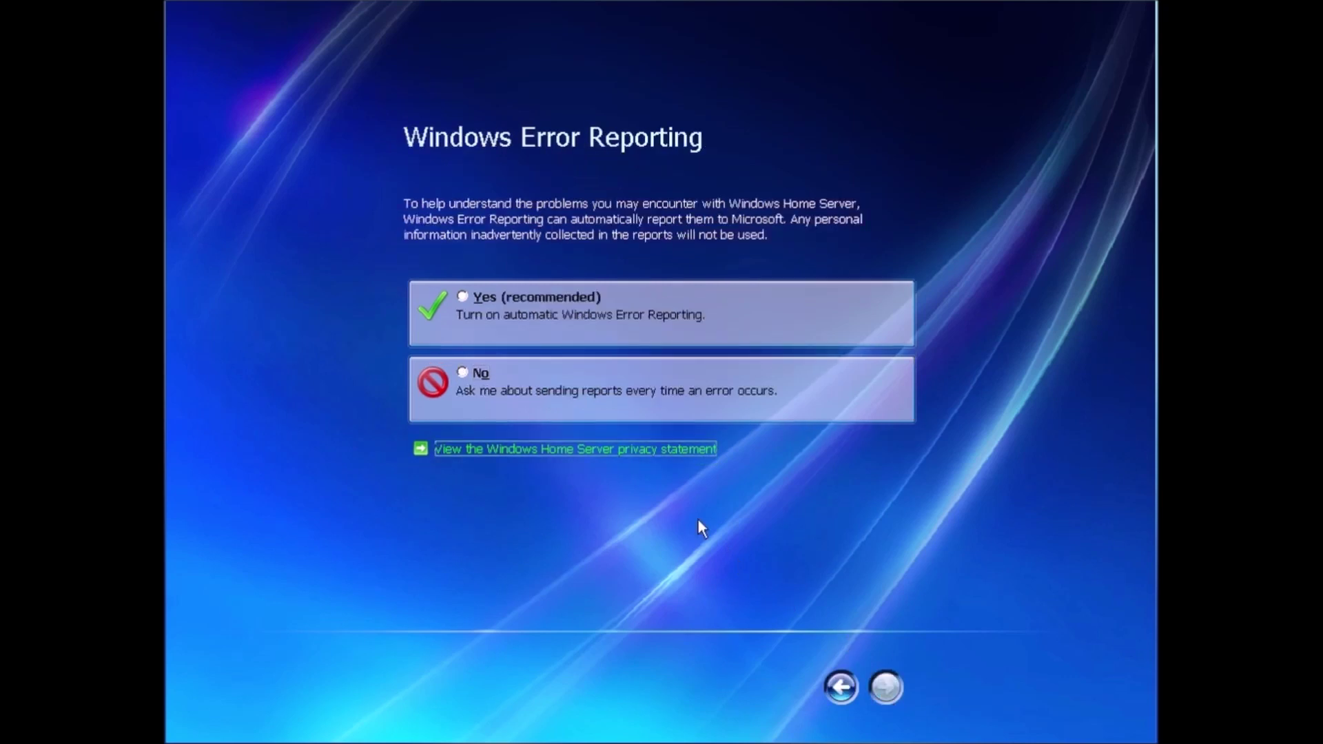
left_click(463, 300)
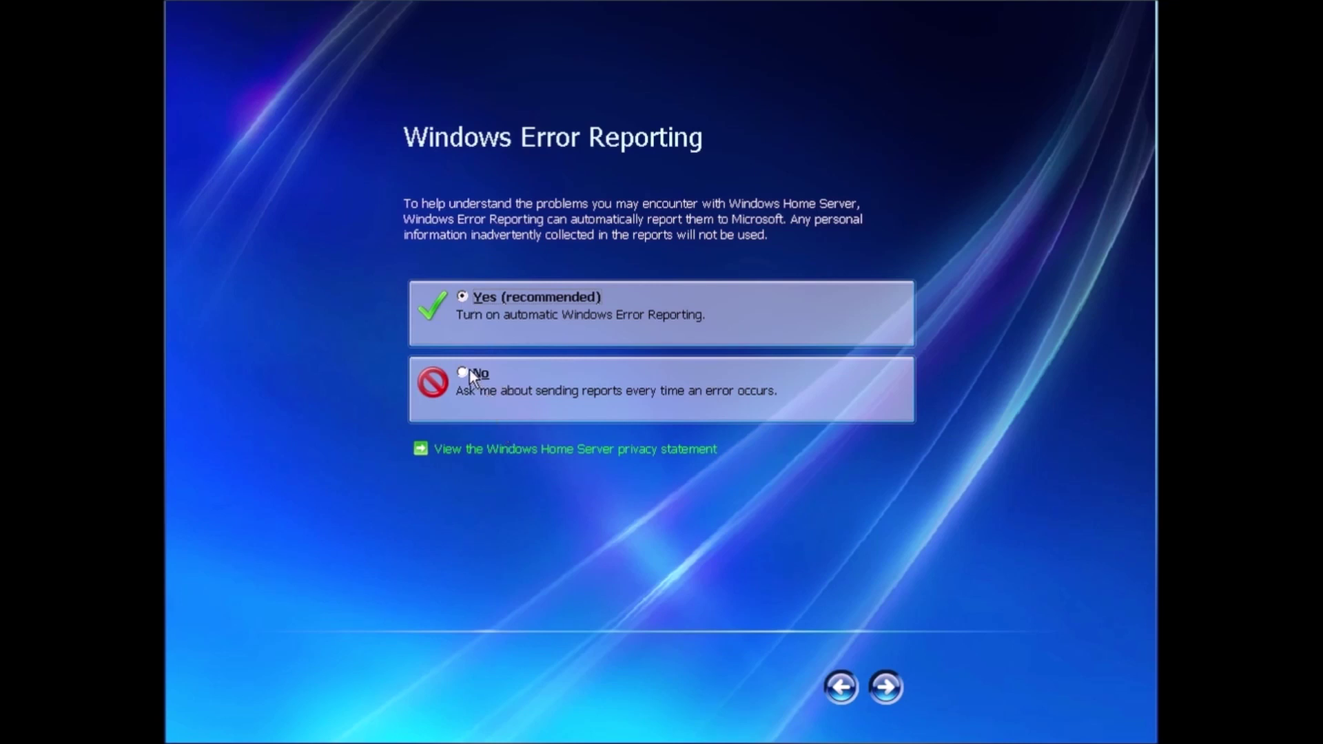
left_click(887, 688)
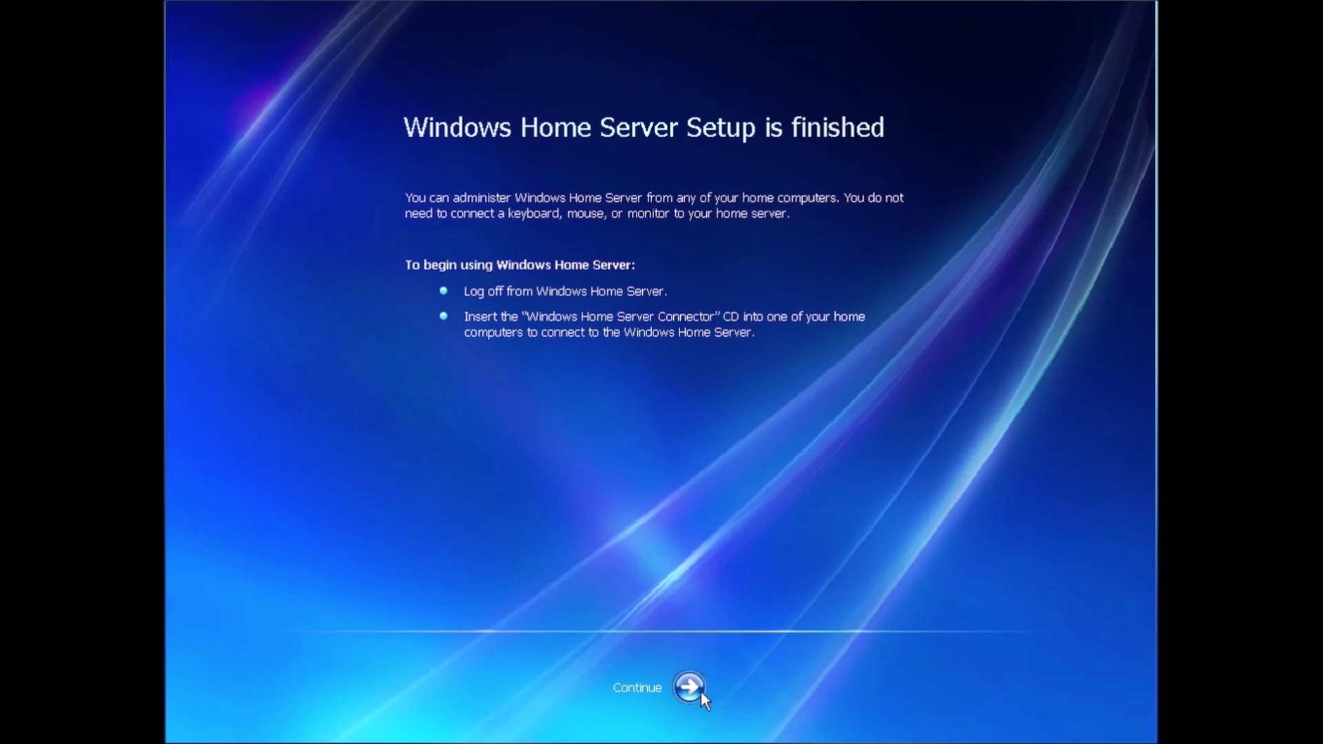
- Continue from the 'Setup is finished' screen to the server desktop
left_click(689, 687)
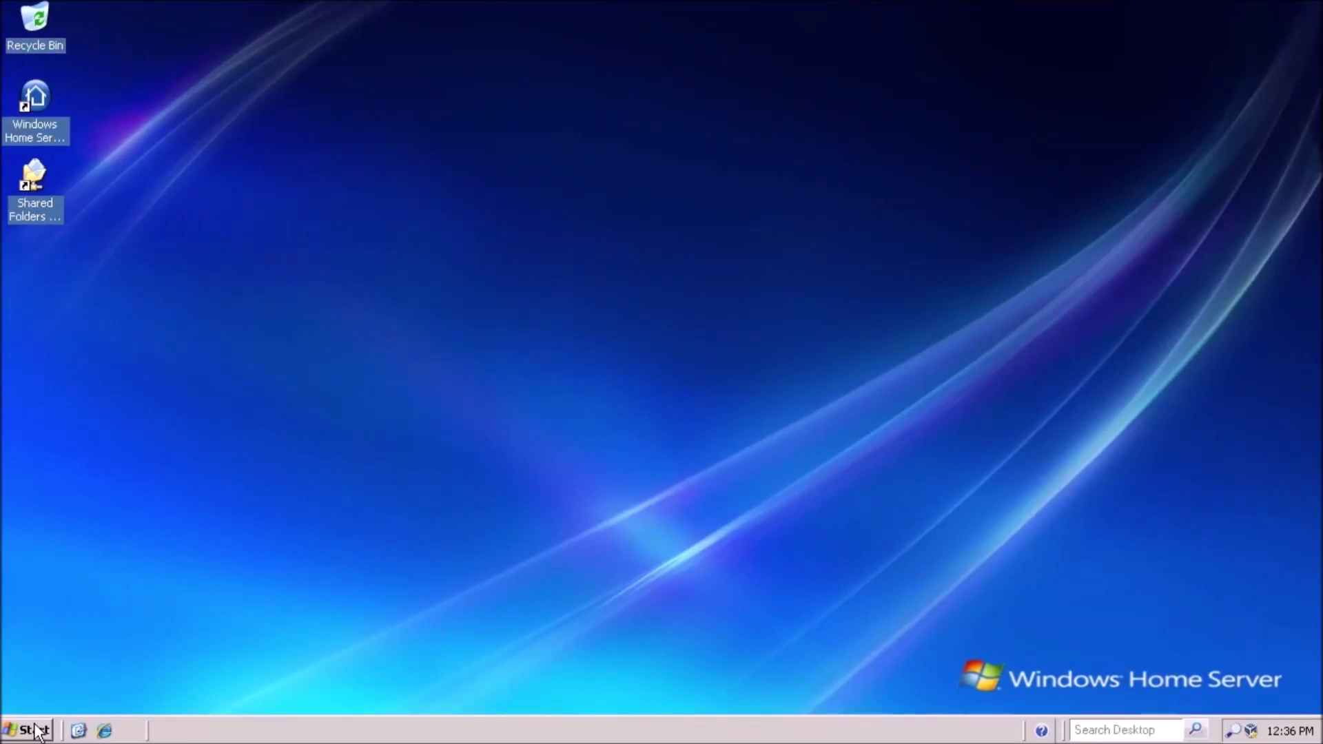
- Bring up the Start button's context menu to reach Explore
right_click(39, 730)
- Browse to X:\ in Explorer with SYS (C:) collapsed and run WSUS Offline Update to completion
left_click(92, 651)
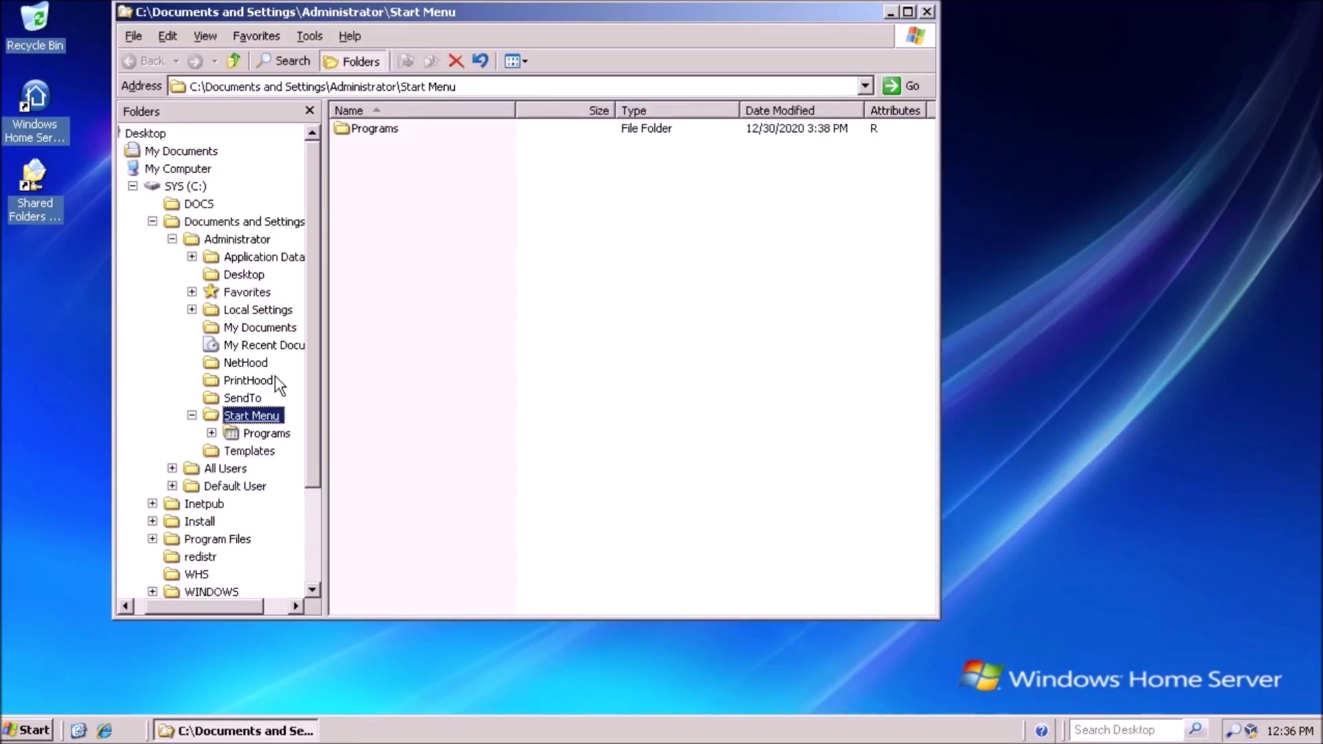
left_click(133, 186)
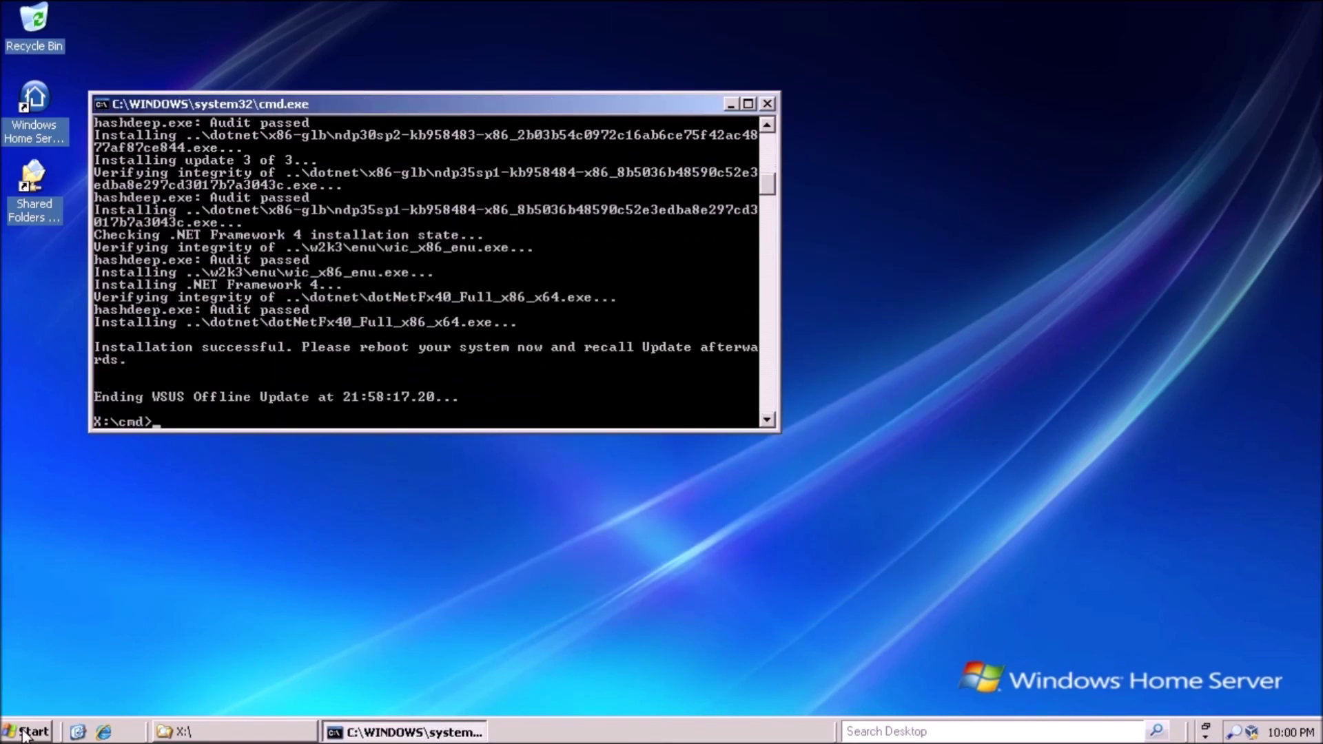
left_click(26, 732)
- Restart the server from the Shut Down Windows dialog
left_click(321, 700)
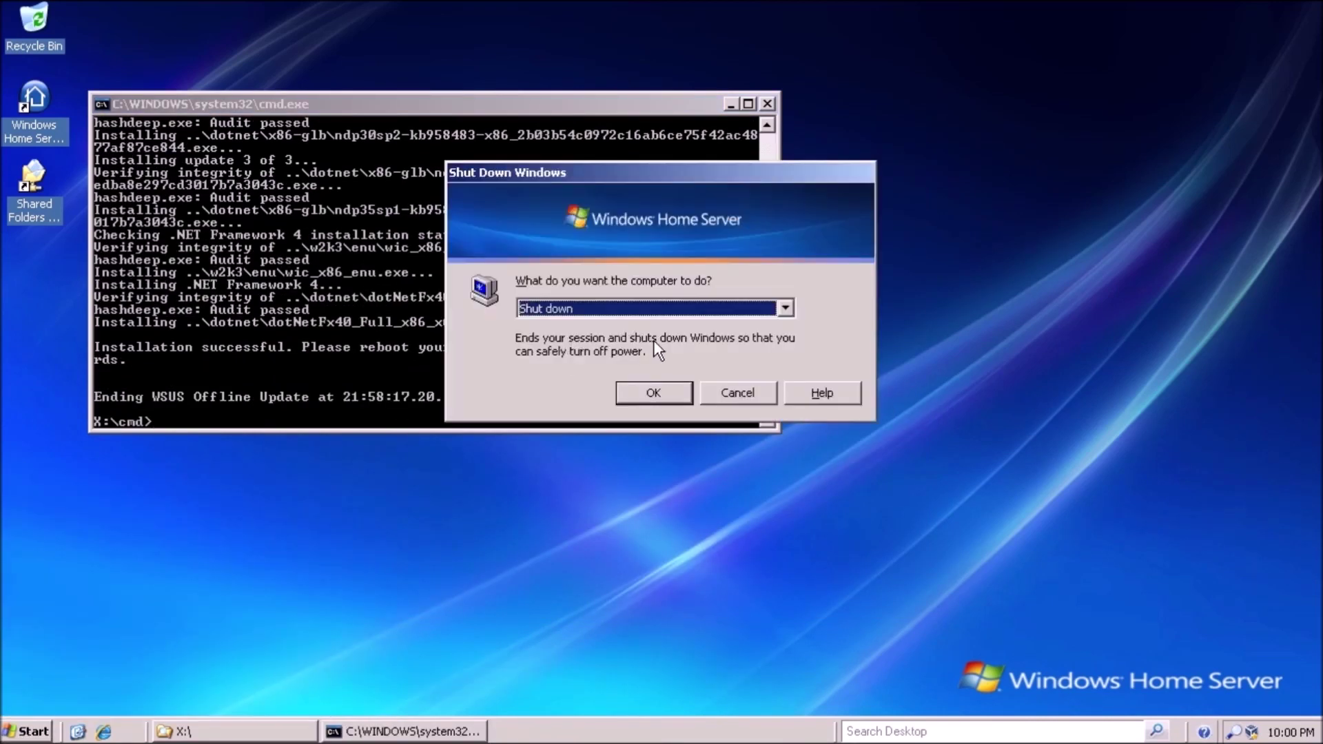
left_click(723, 308)
left_click(622, 355)
left_click(686, 392)
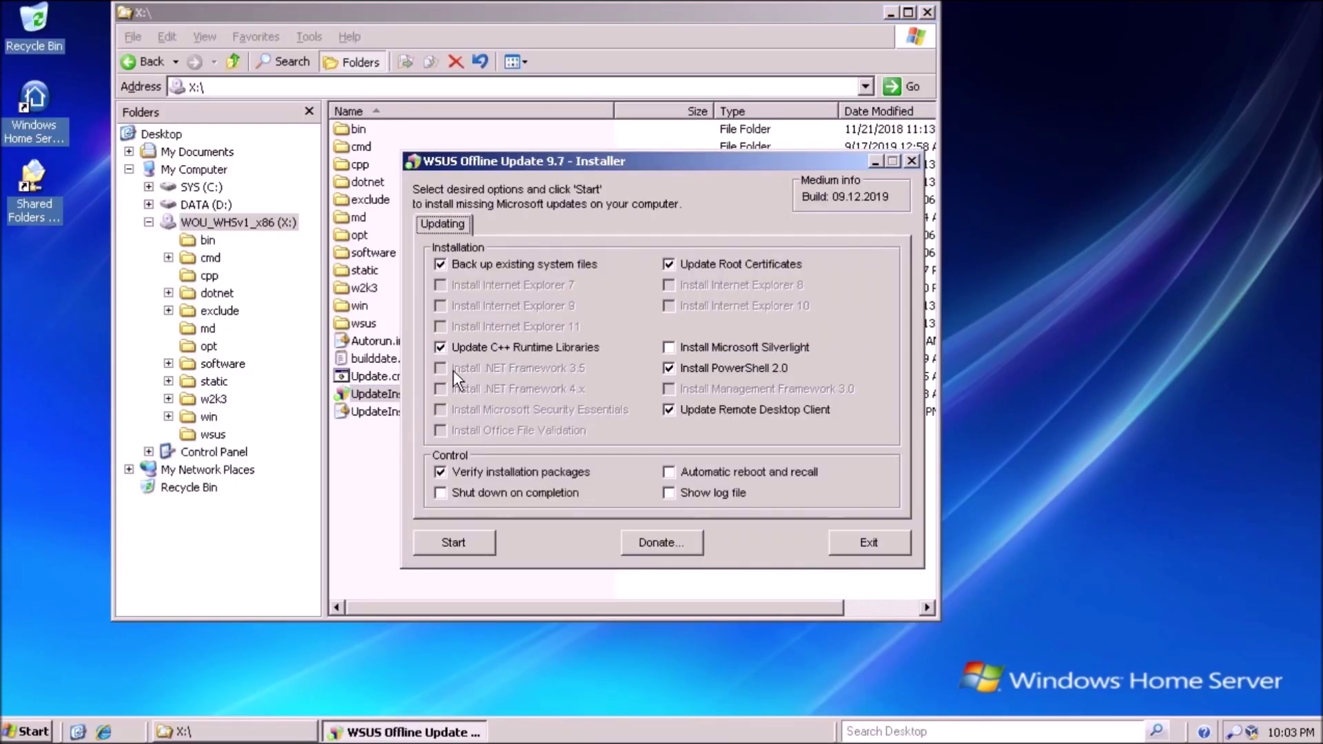
- Rerun WSUS Offline Update with automatic reboot and recall and shutdown on completion enabled
left_click(678, 469)
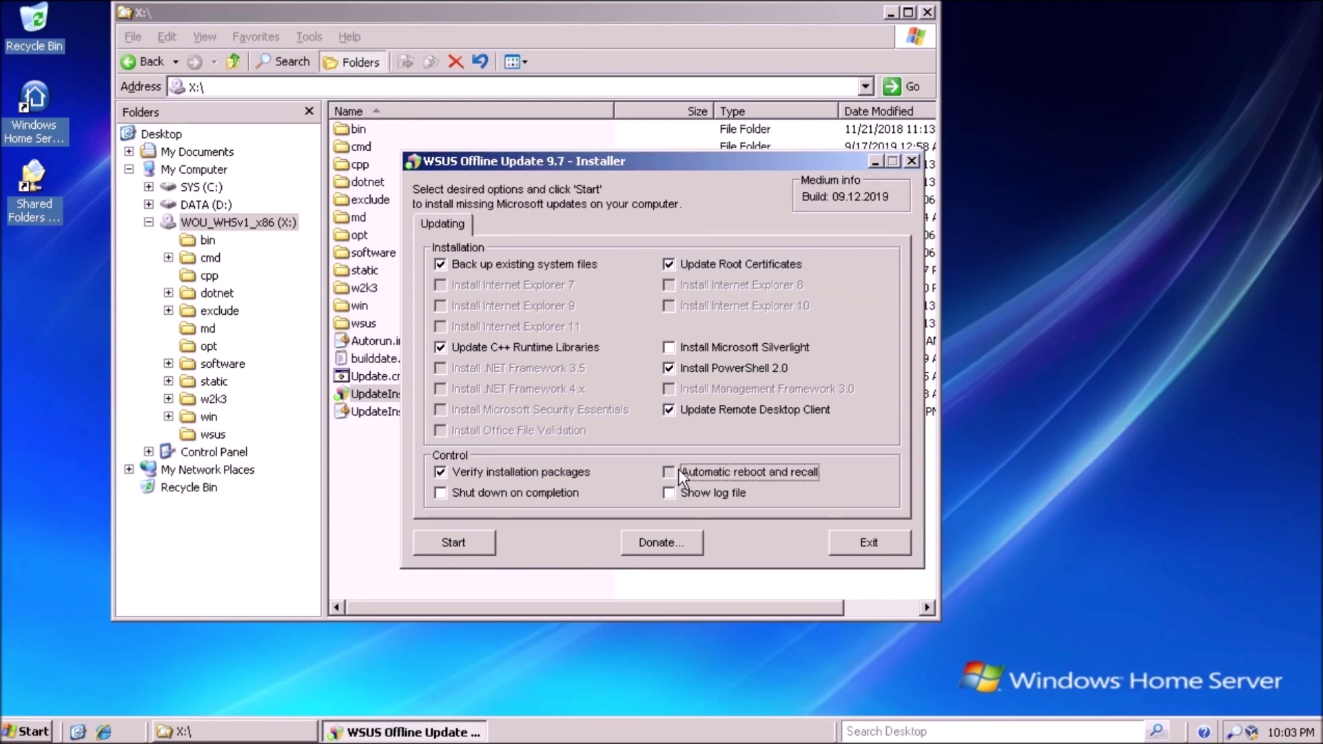
left_click(444, 495)
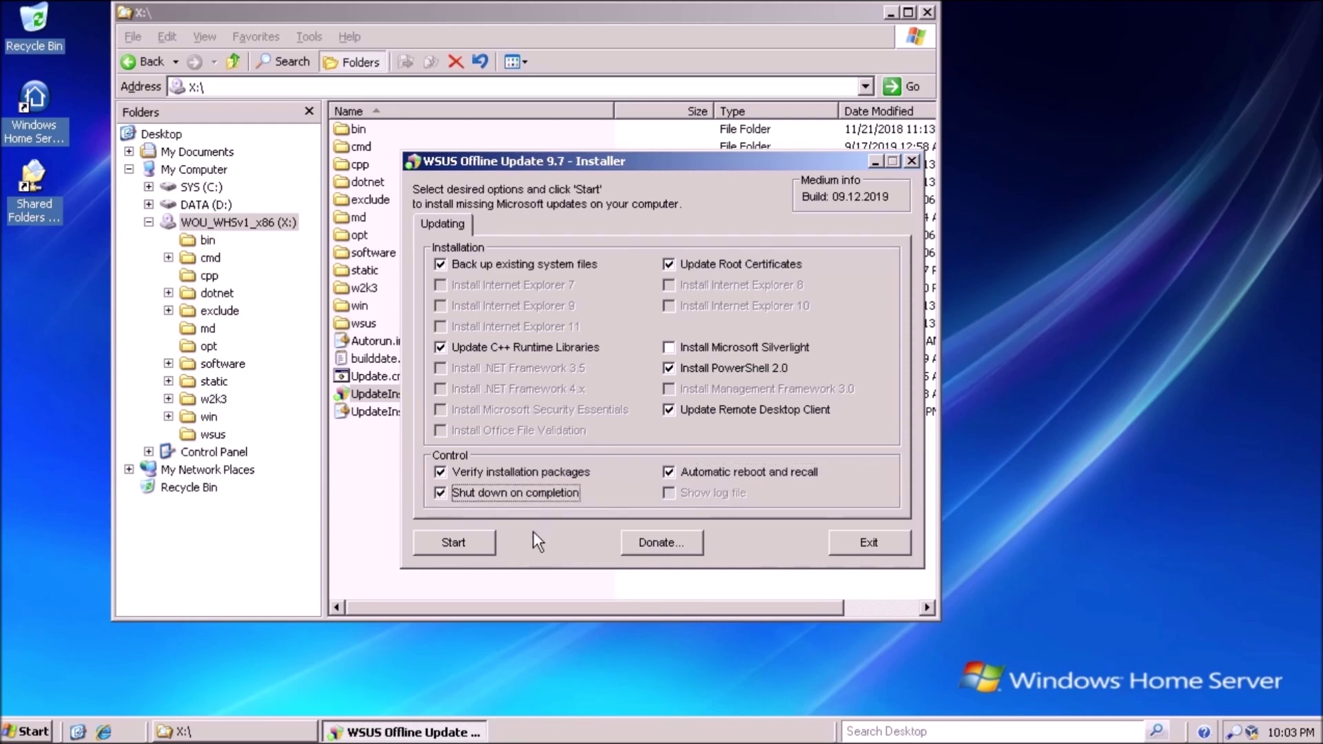
left_click(471, 540)
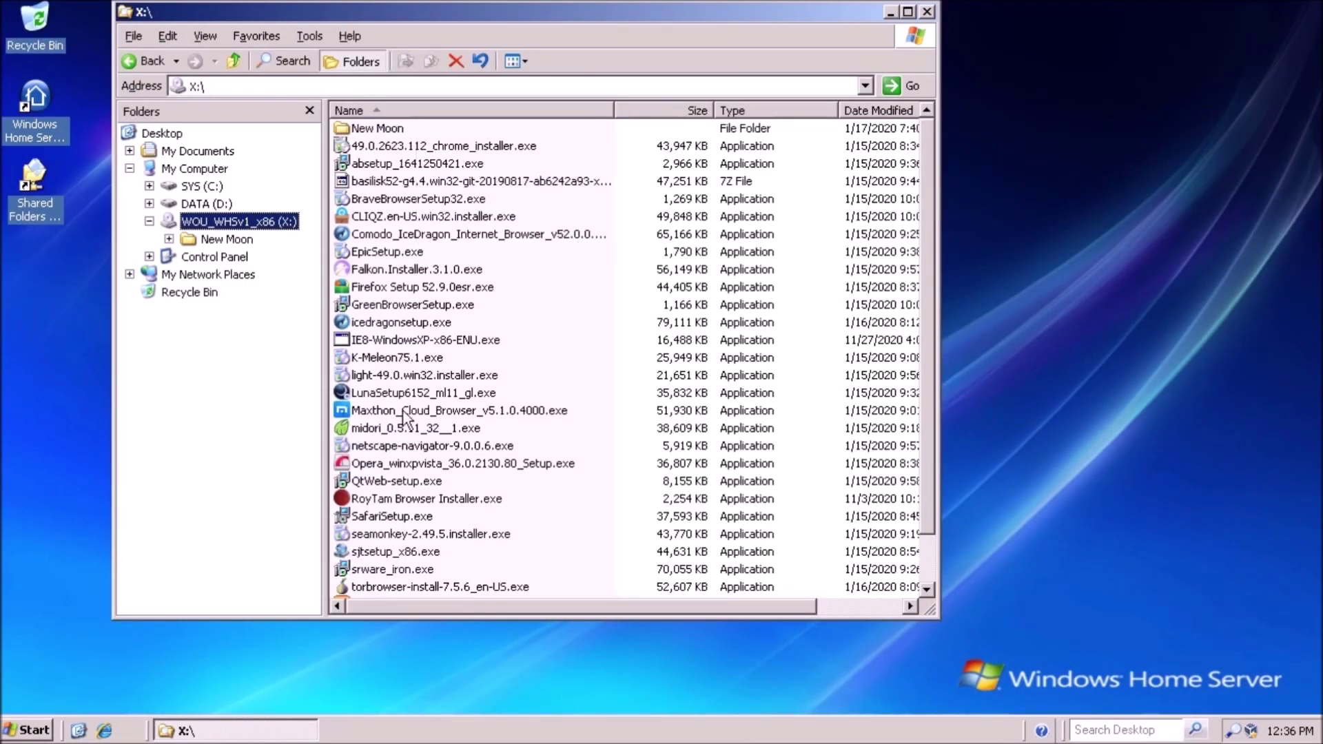
- Run RoyTam Browser Installer.exe and pick New Moon (2) in its x86 build (1)
double_click(414, 498)
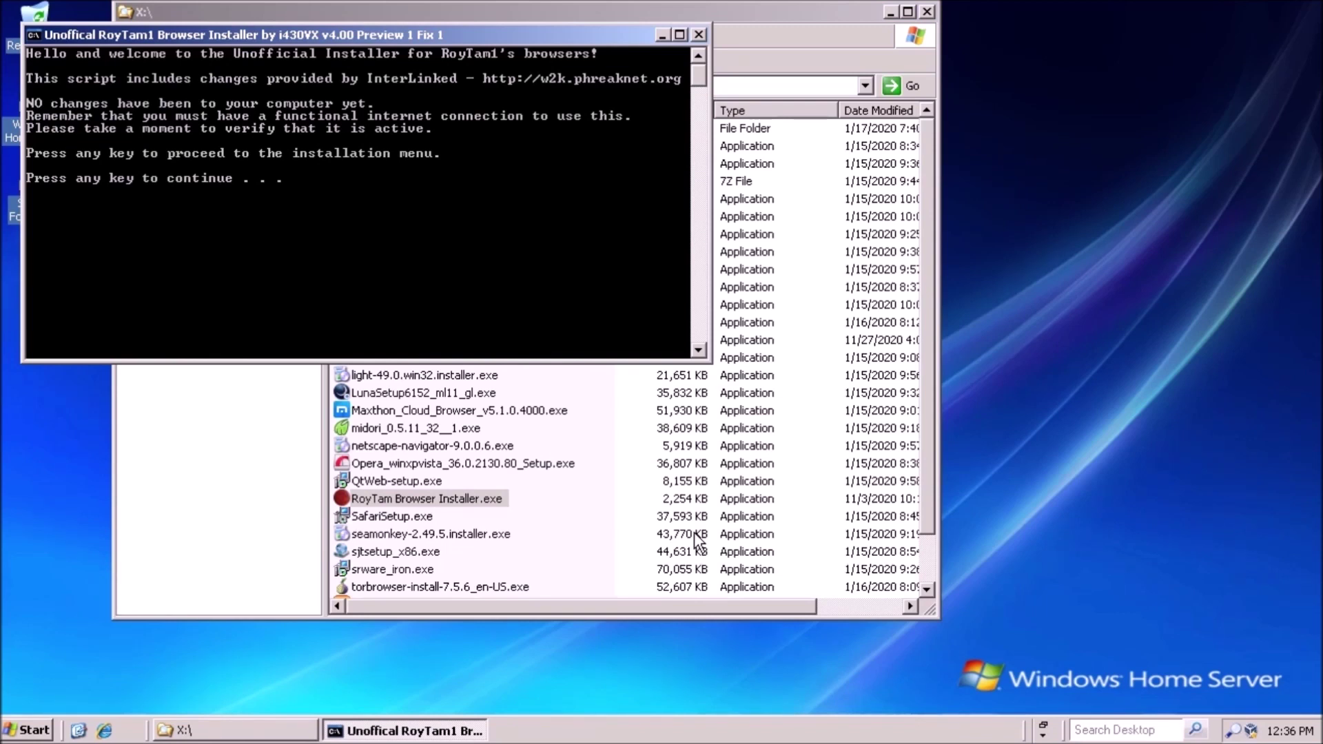
key("Return")
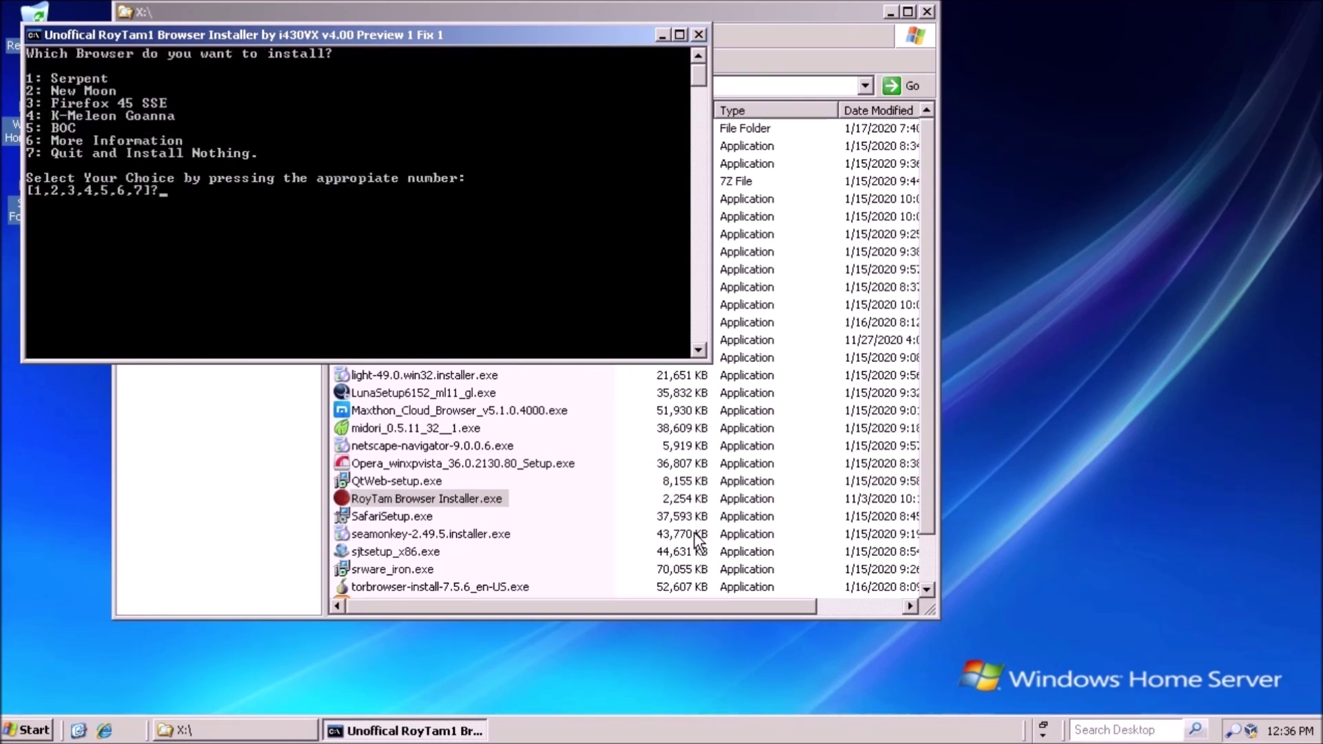
key("2")
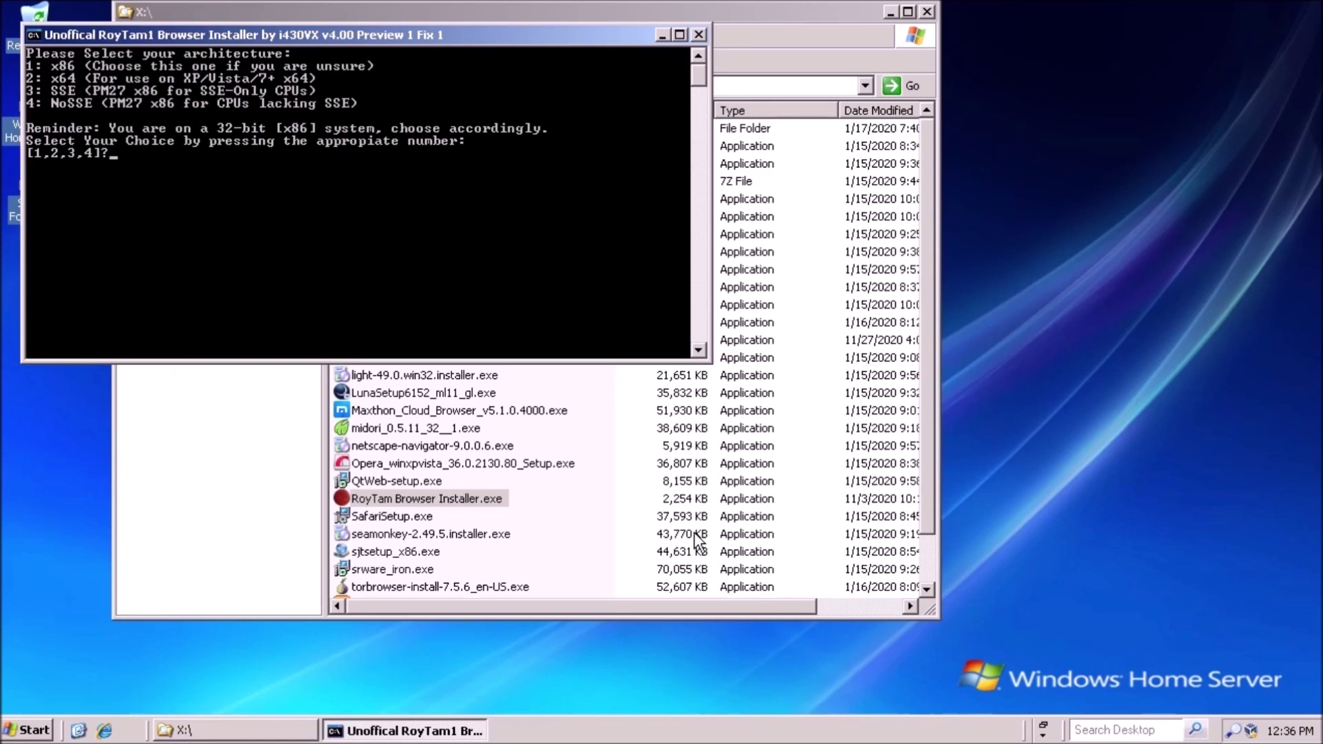
key("1")
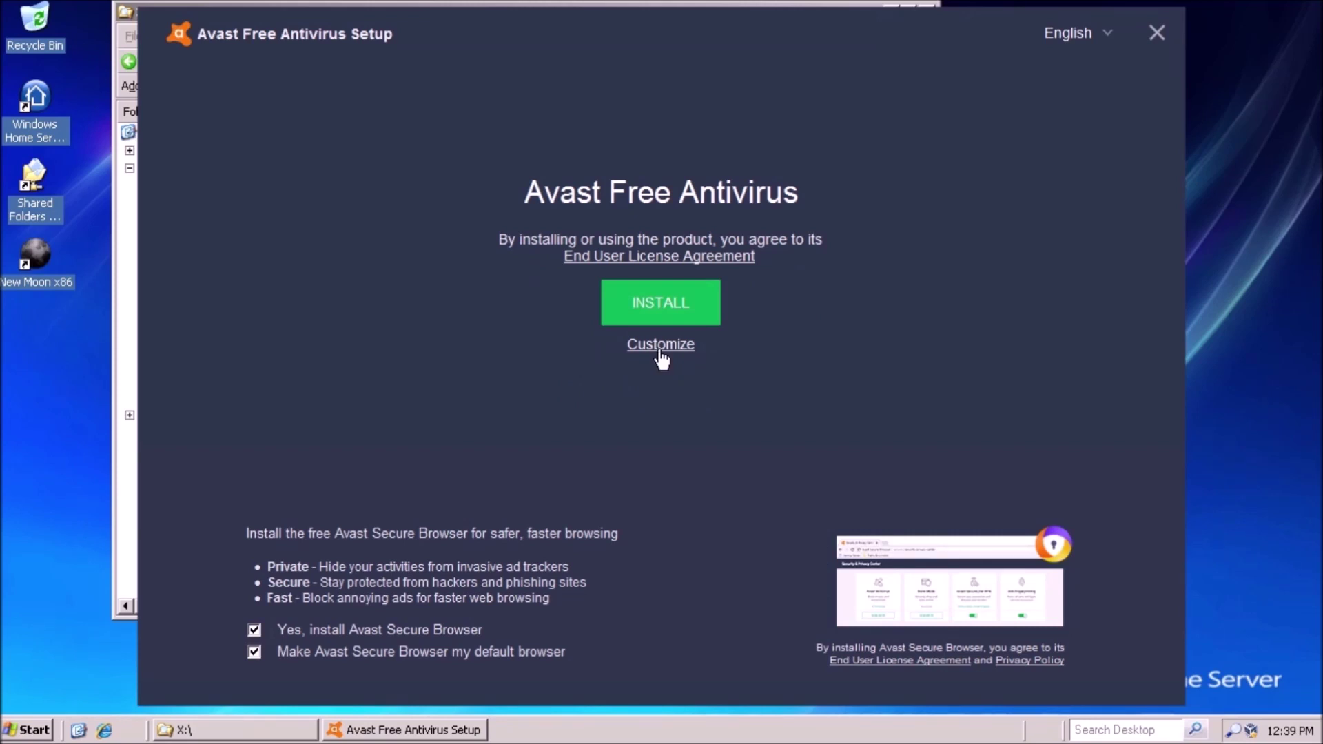
- Try installing Avast Free Antivirus, then back out of the 'Server OS is not supported' error
left_click(660, 348)
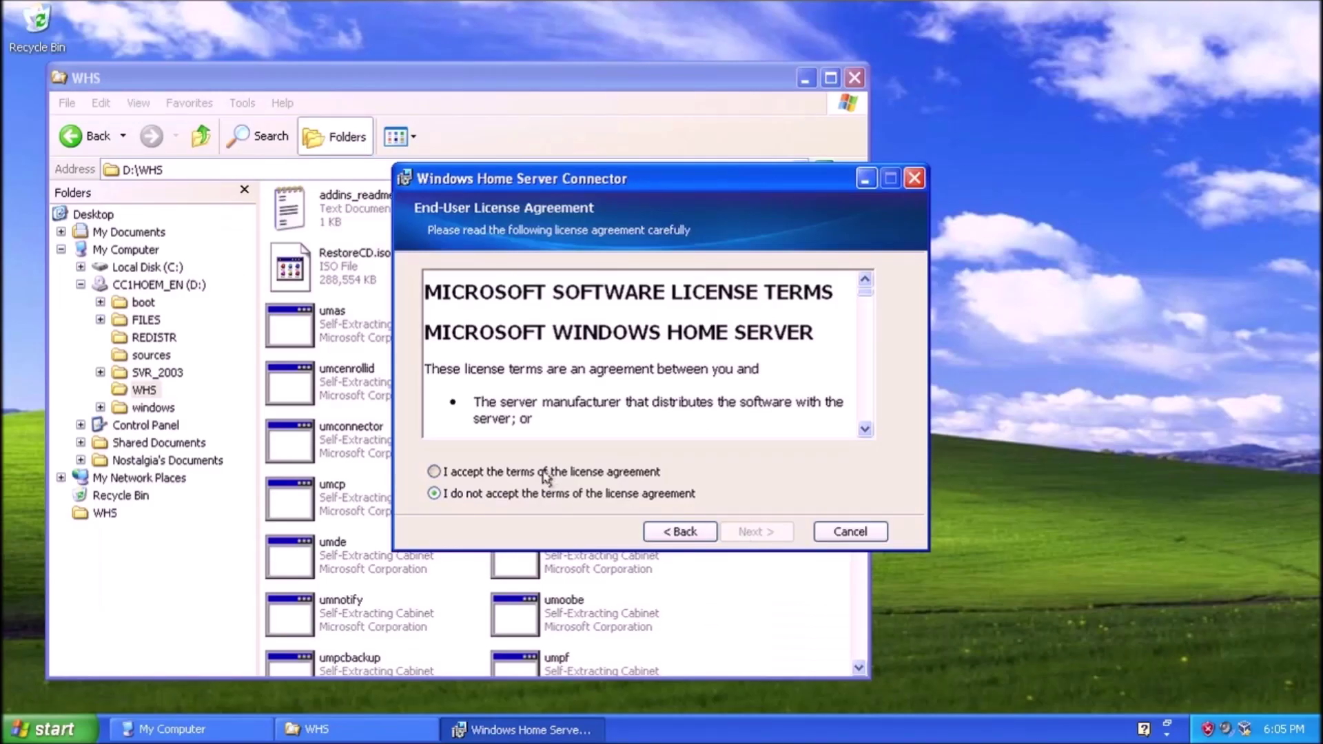
left_click(756, 532)
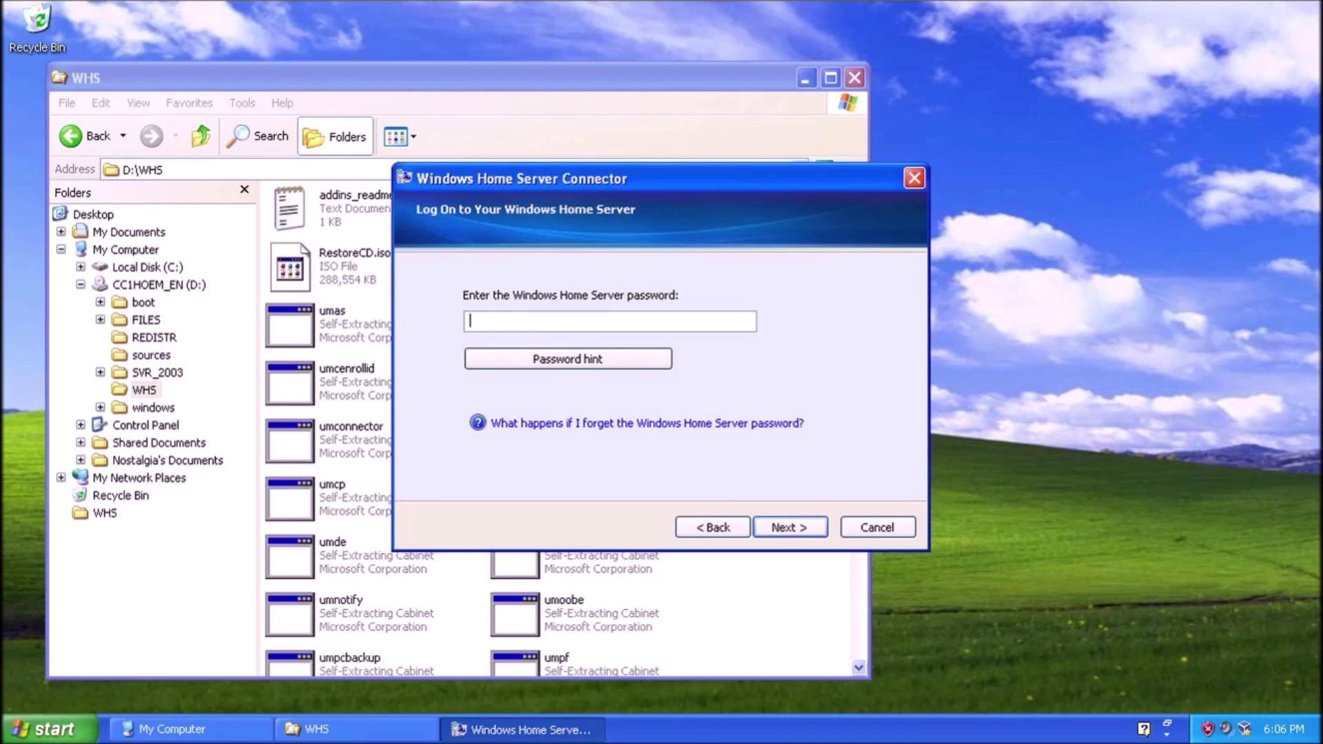
- Join the XP computer to the home server using the server password and finish the Connector setup
type("*******")
left_click(789, 528)
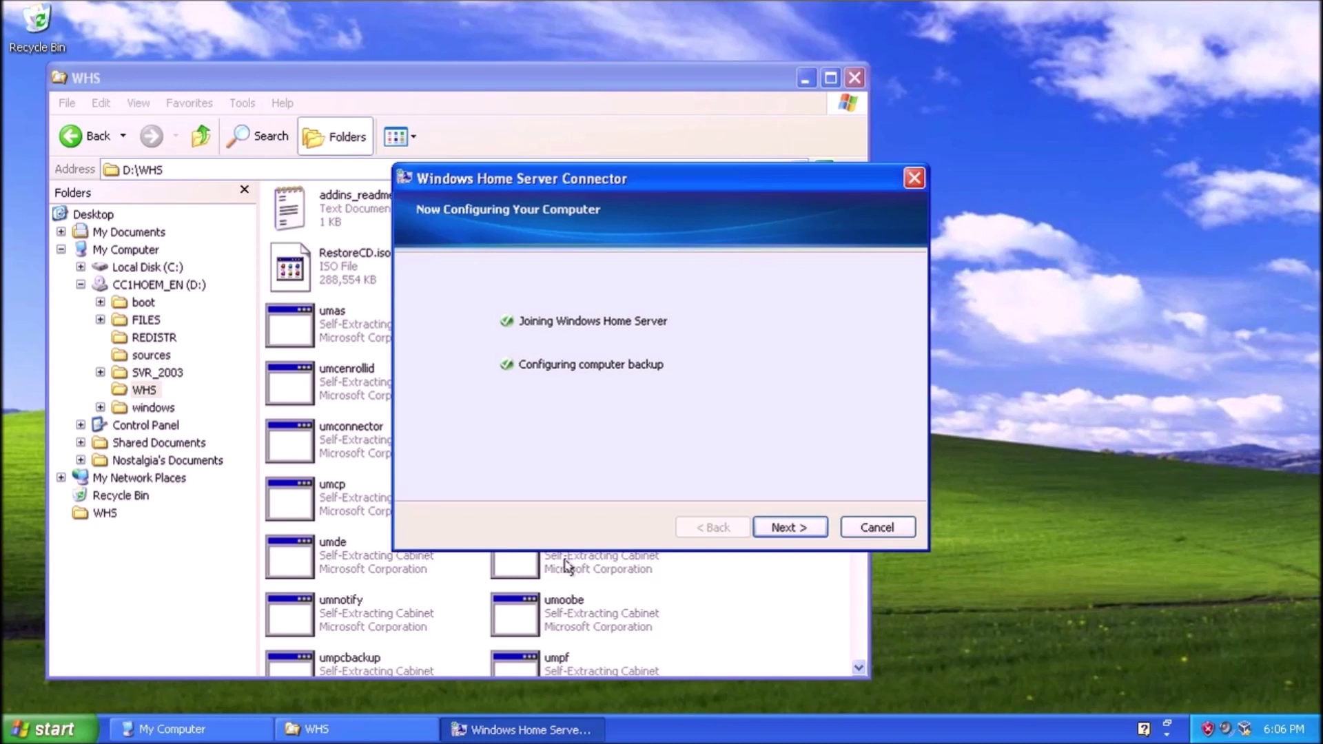
left_click(786, 524)
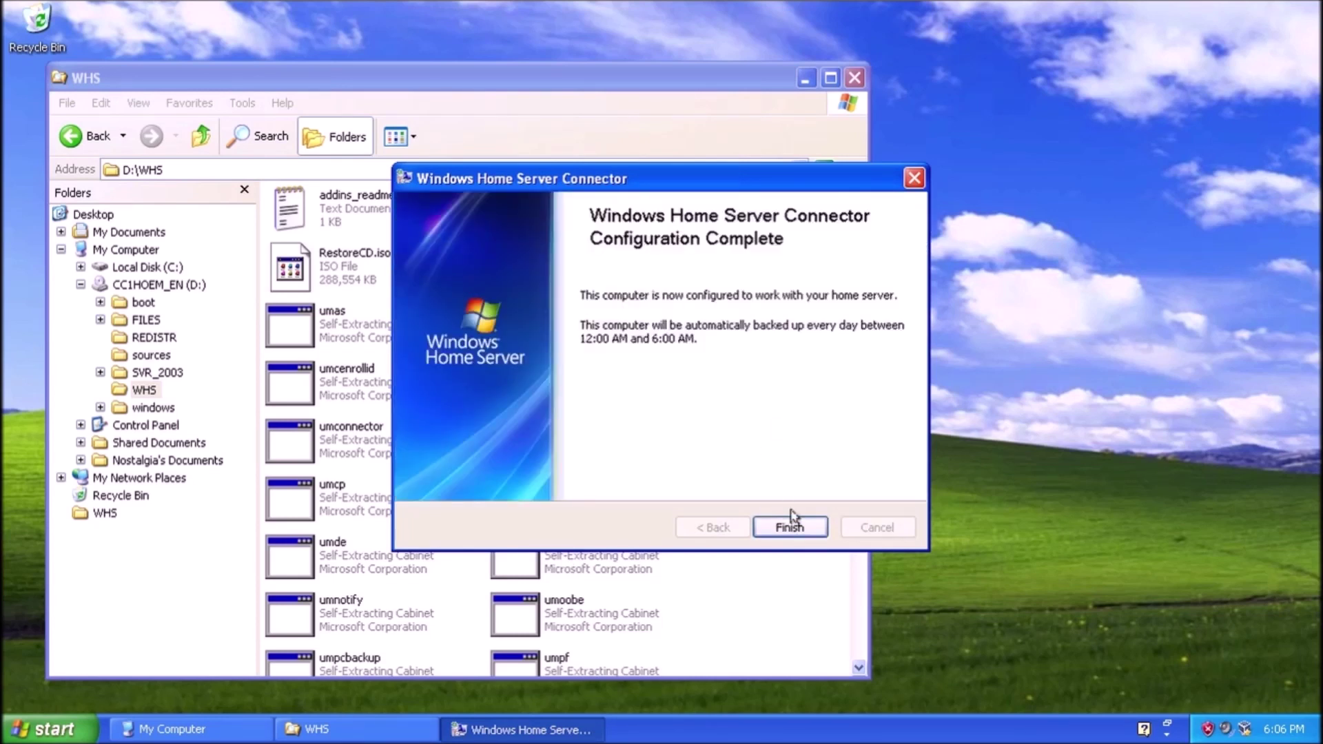
left_click(791, 523)
- Close the WHS and My Computer windows and dismiss the home server's user account notices
left_click(854, 78)
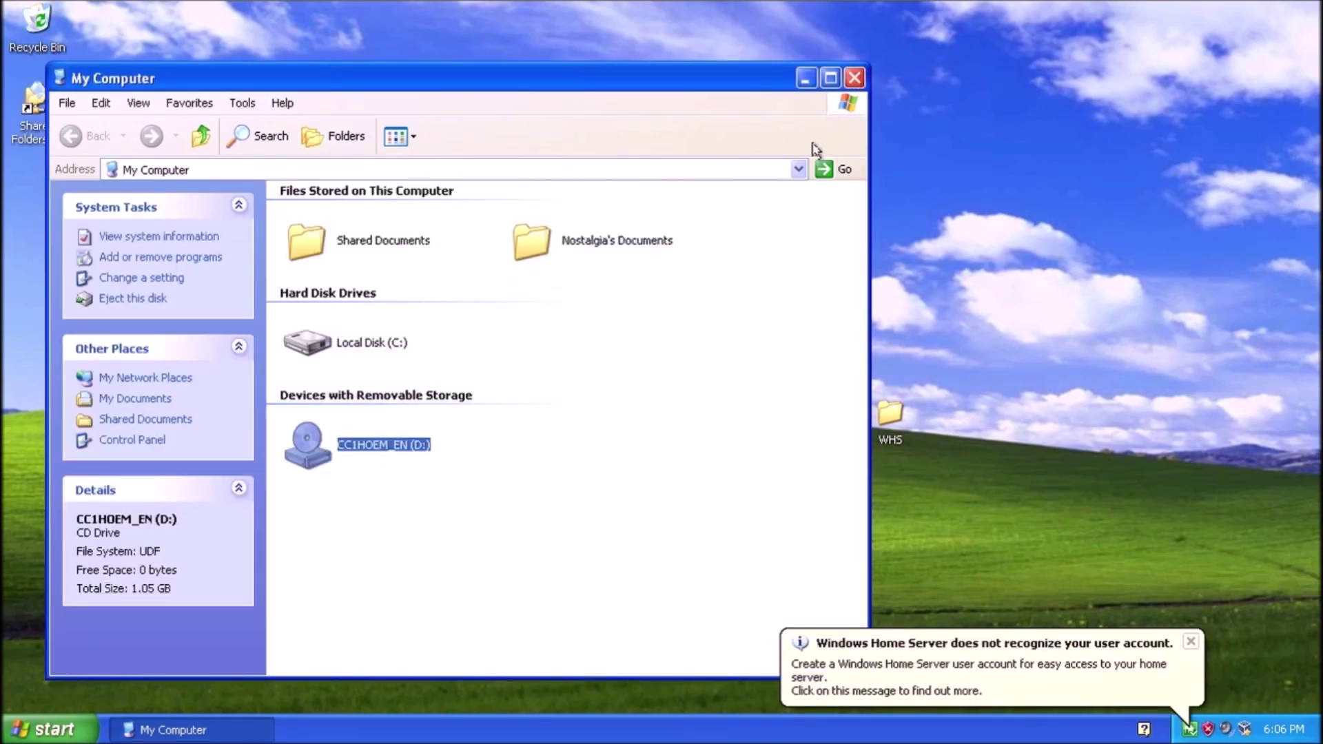
left_click(1189, 643)
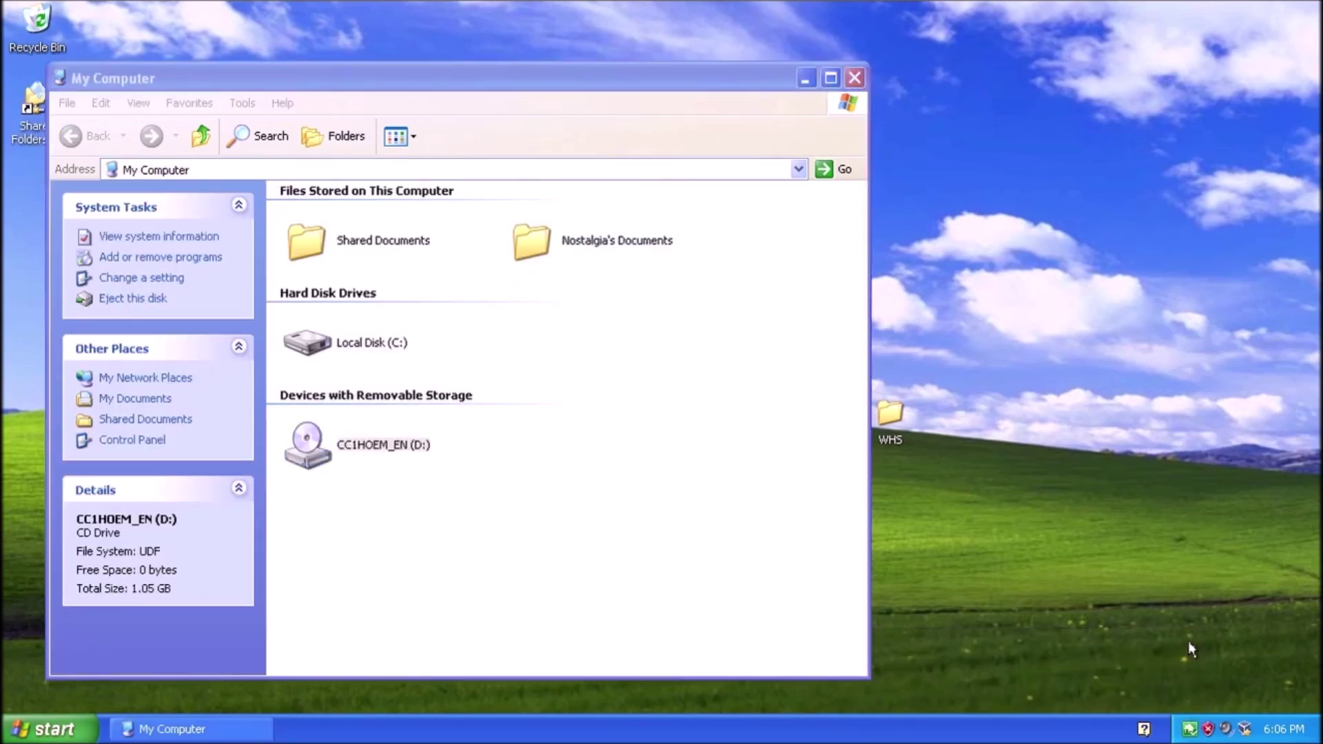
left_click(854, 78)
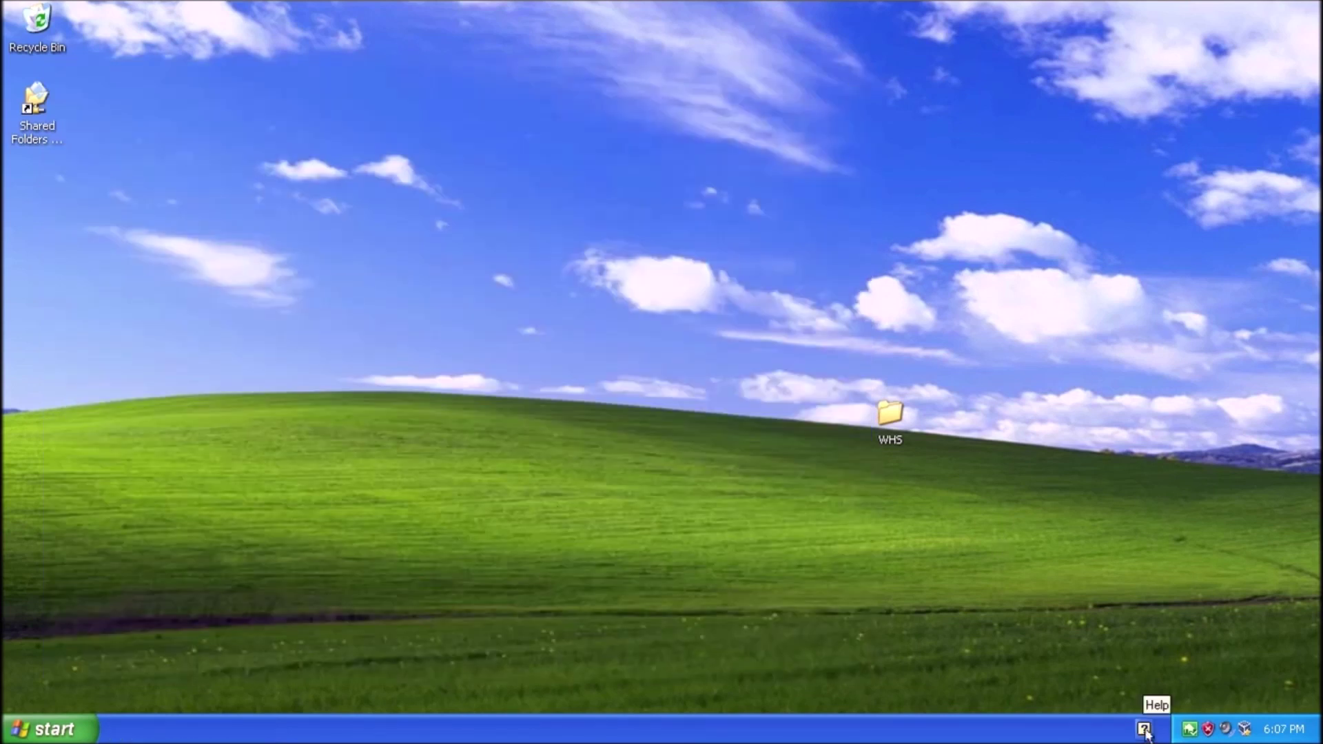
double_click(1190, 728)
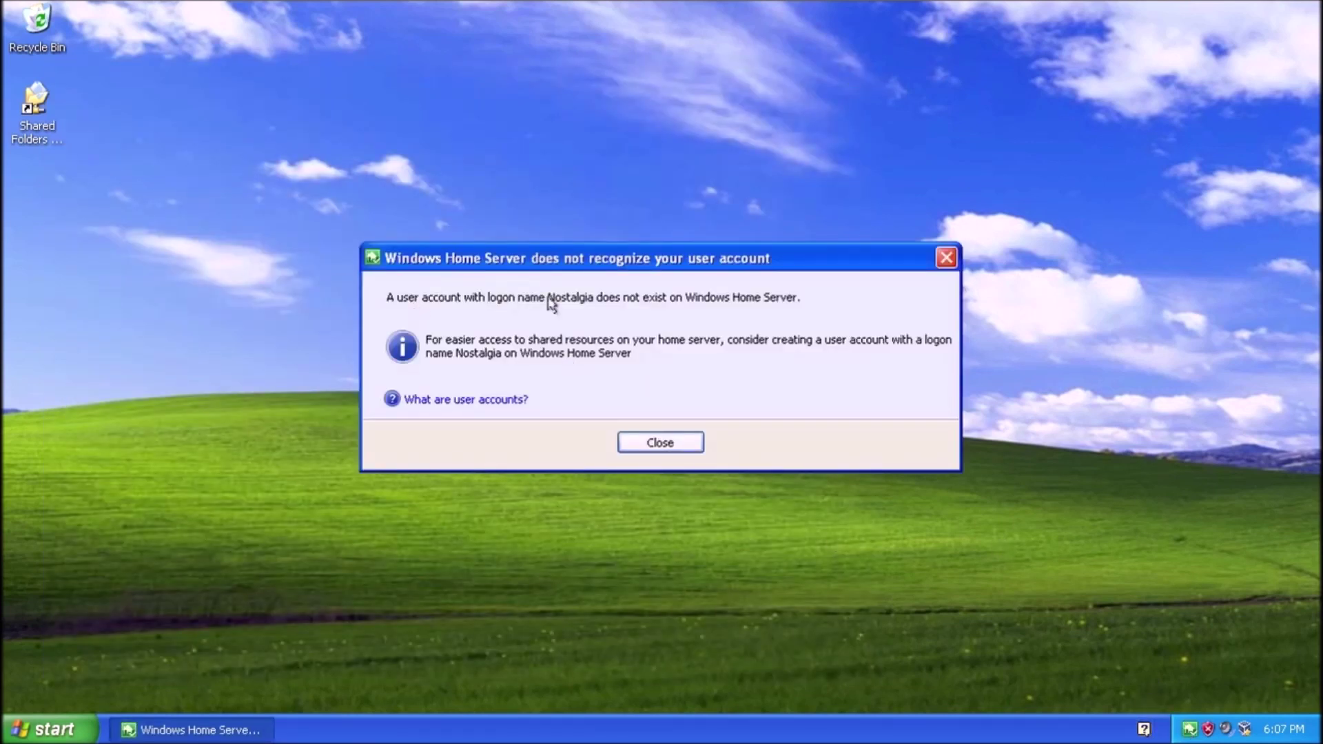
left_click(669, 445)
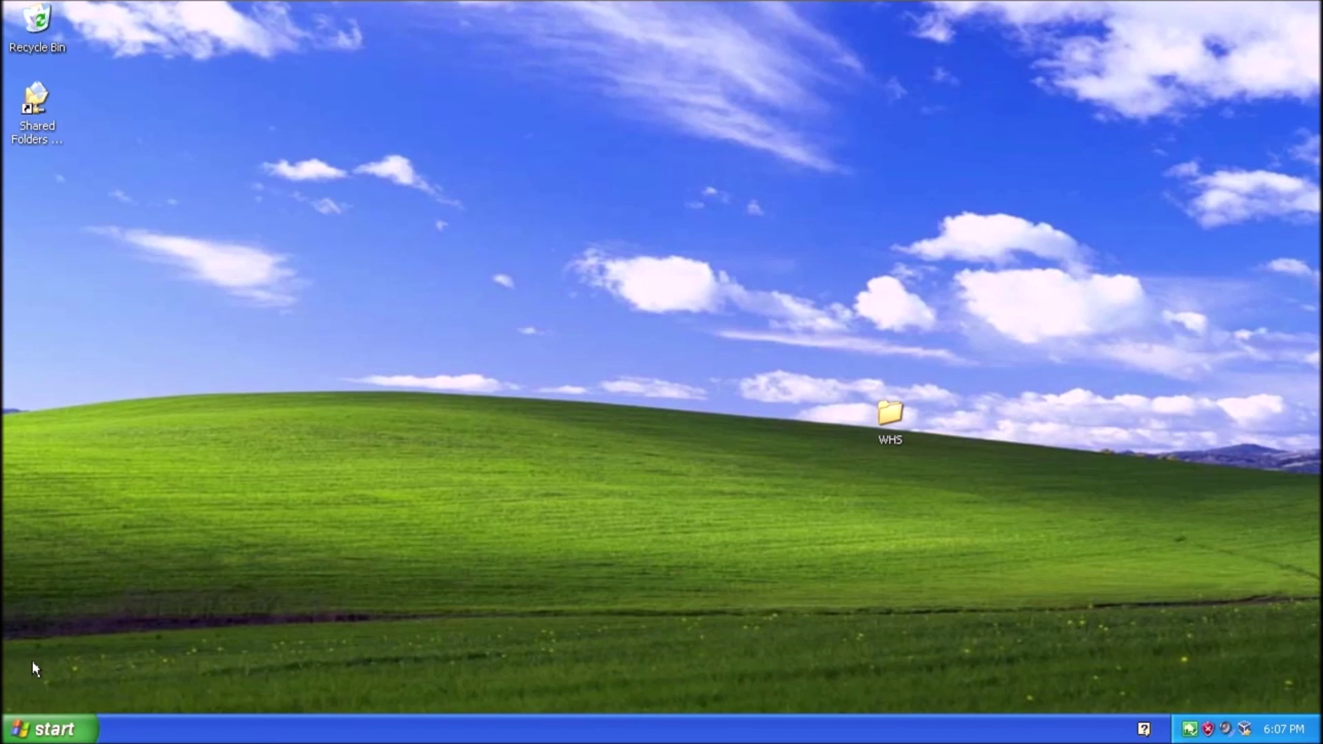
left_click(47, 731)
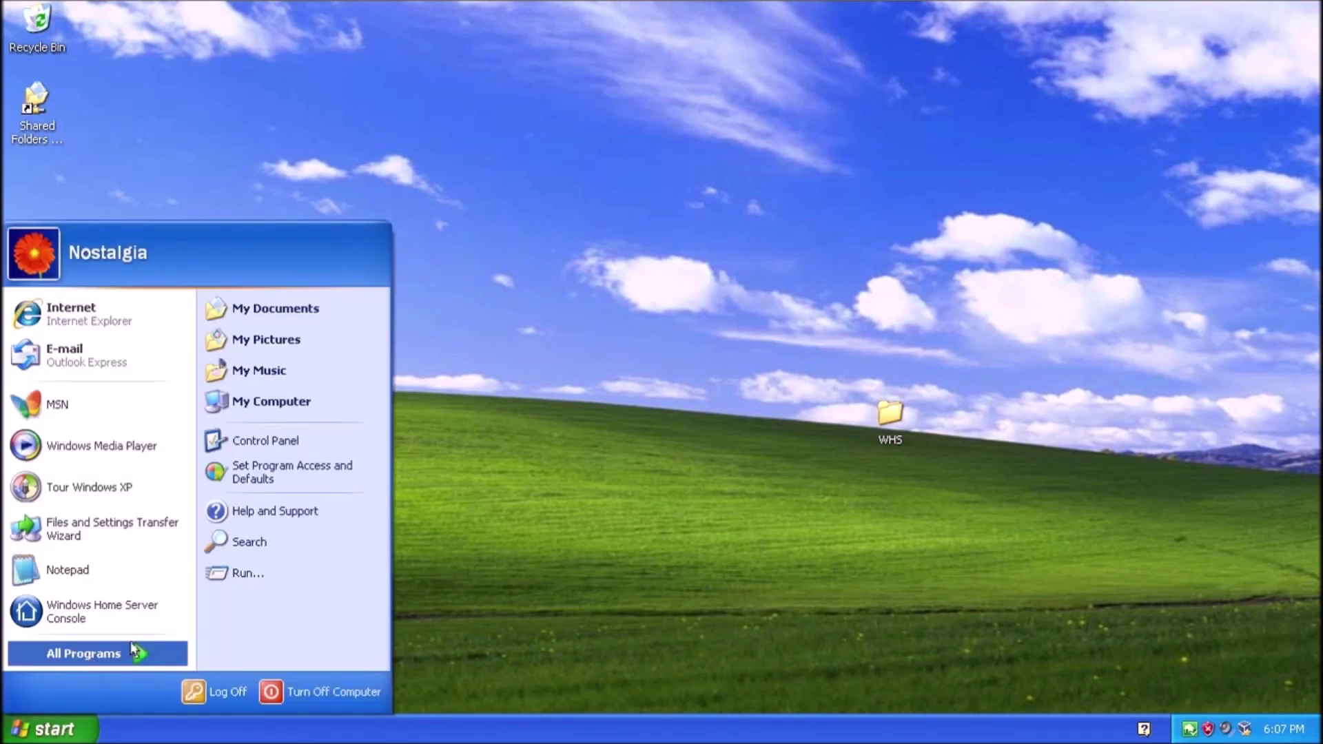
- Sign in to Windows Home Server Console and launch Configure Backup for RETROPC
left_click(107, 613)
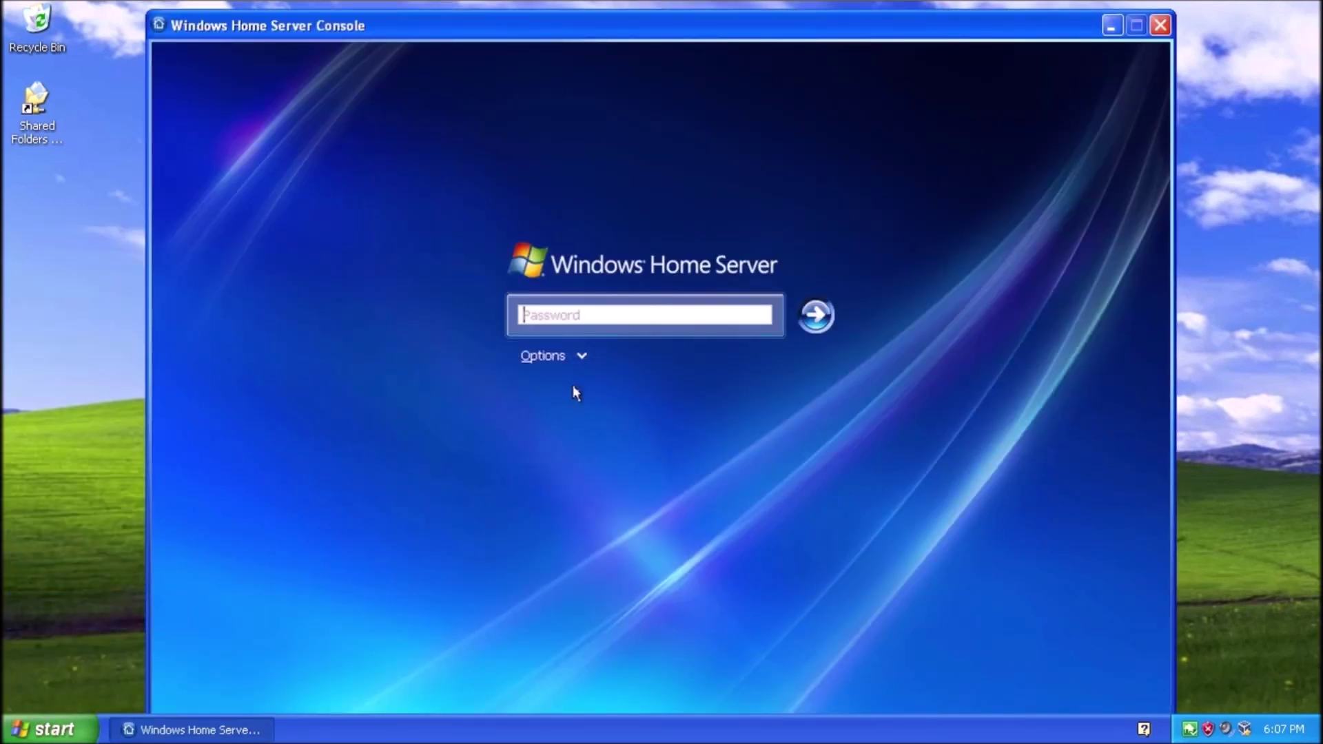
type("********")
left_click(813, 321)
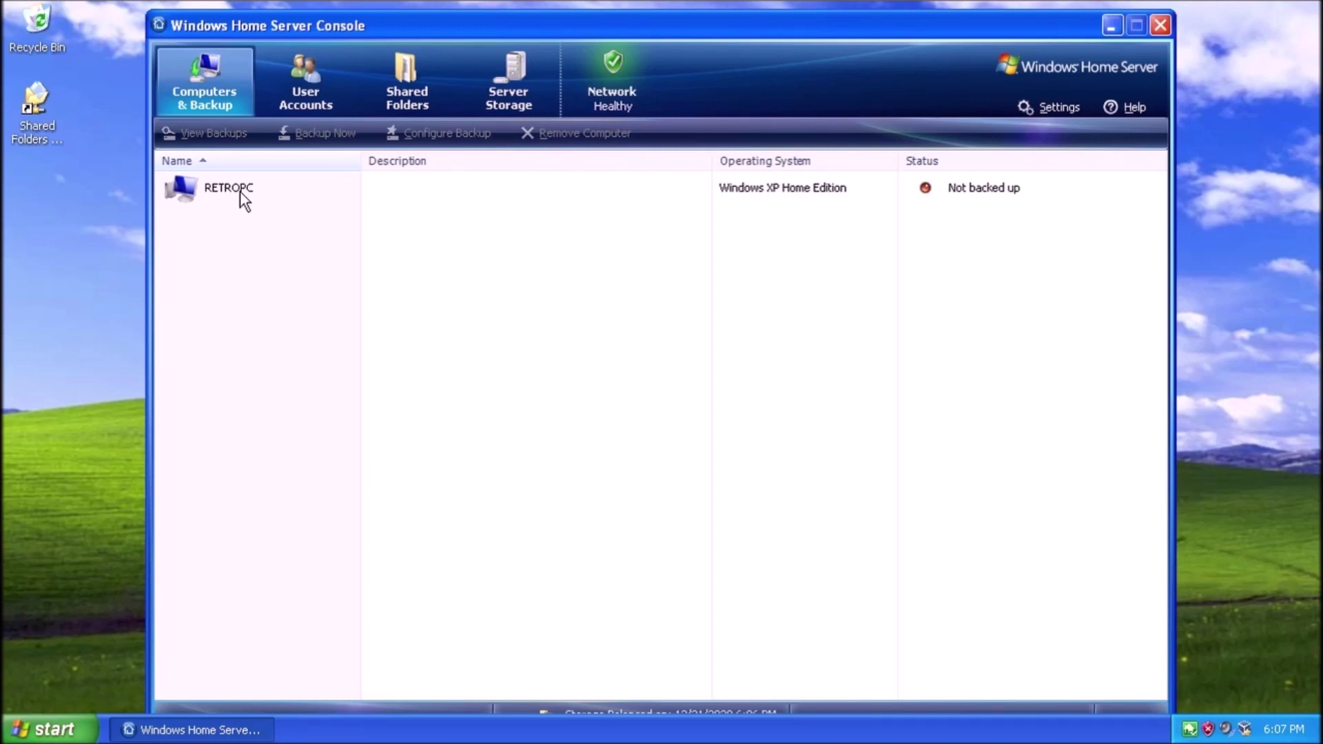
right_click(240, 192)
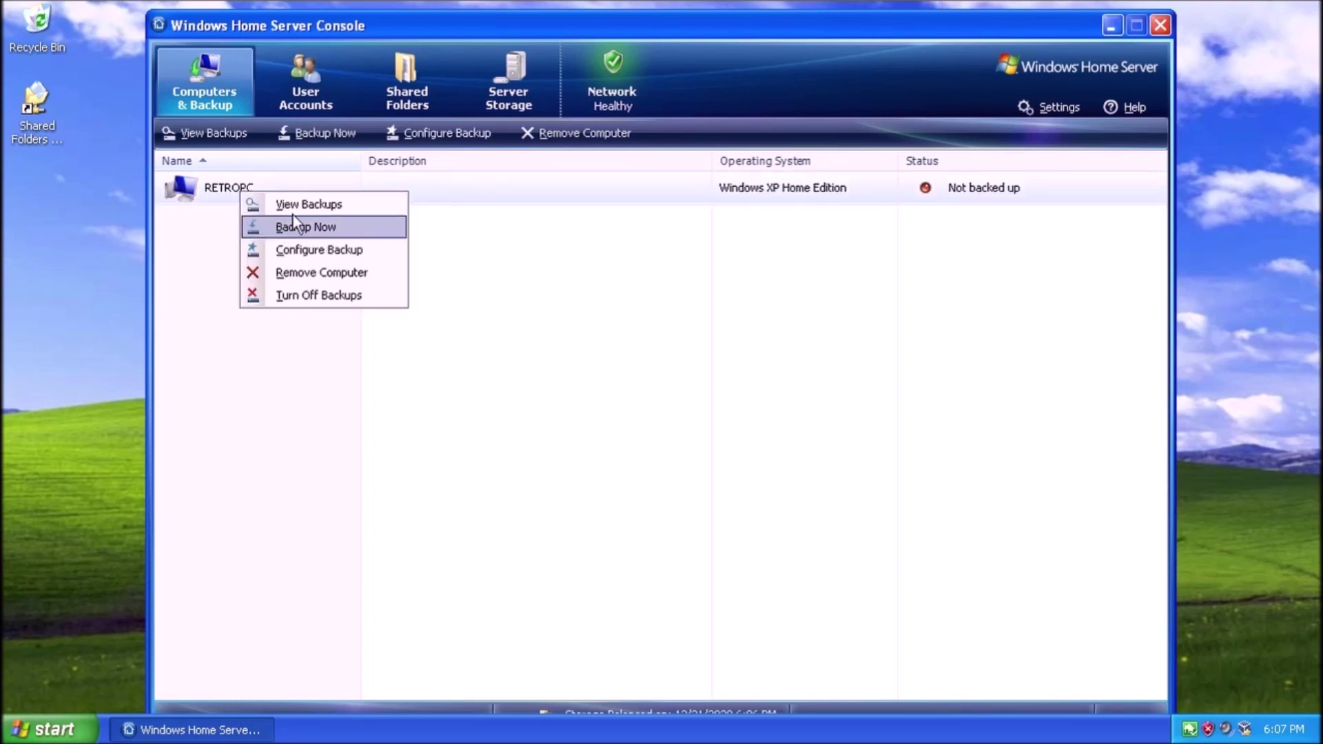
left_click(400, 257)
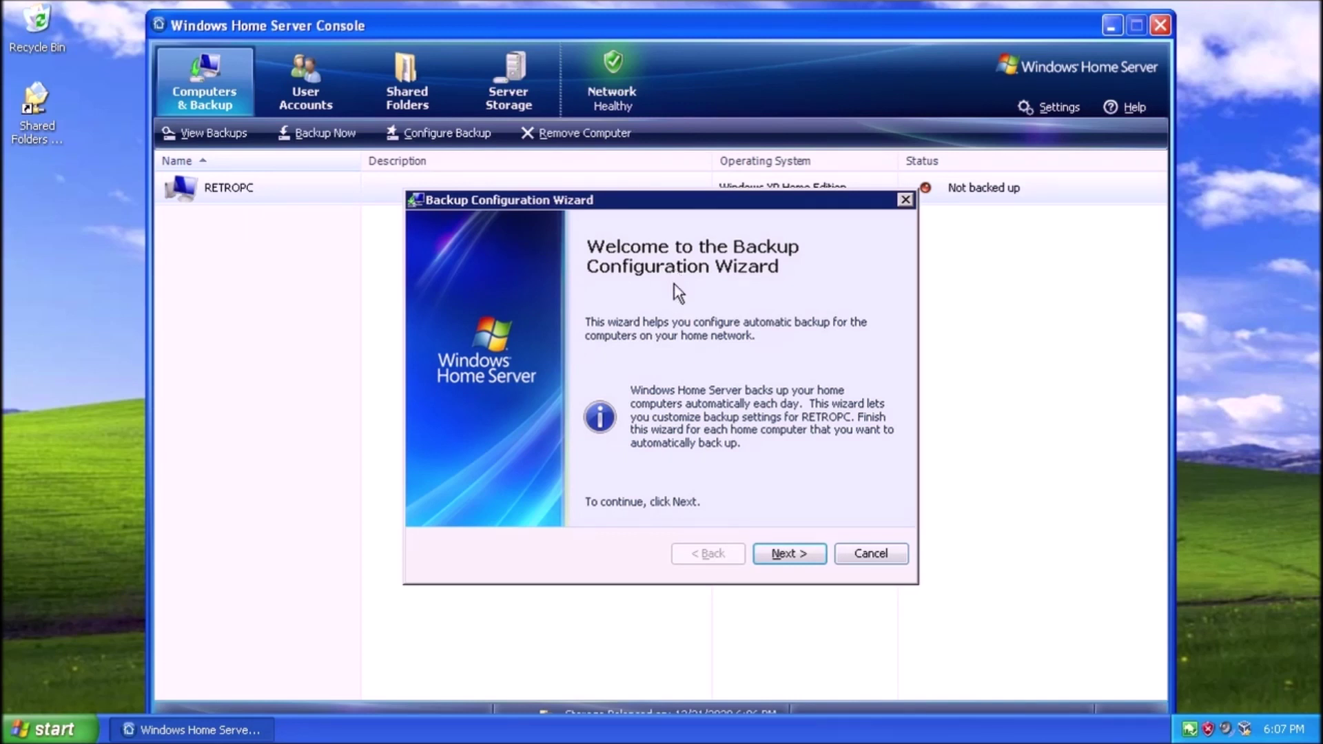
- Back up RETROPC's C: volume with default exclusions, daily 12:00–6:00 AM, and close the wizard
left_click(815, 554)
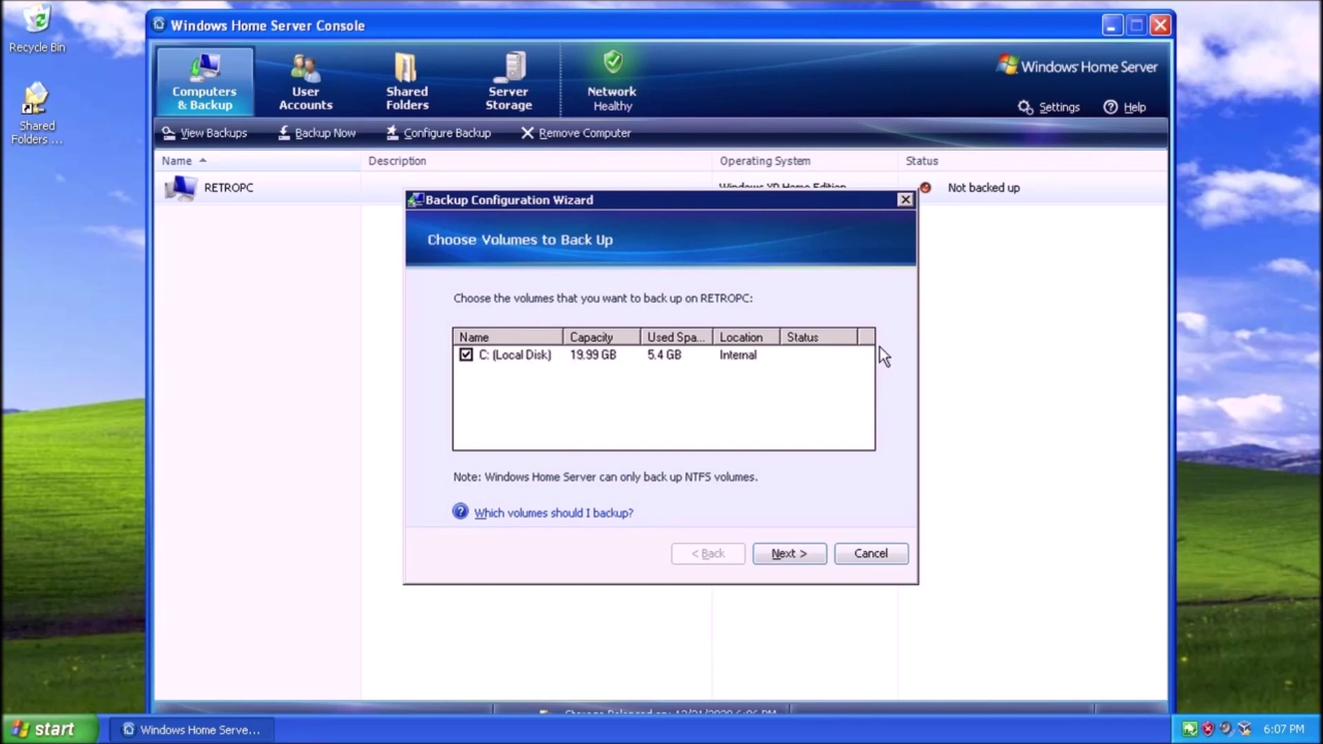
left_click(793, 556)
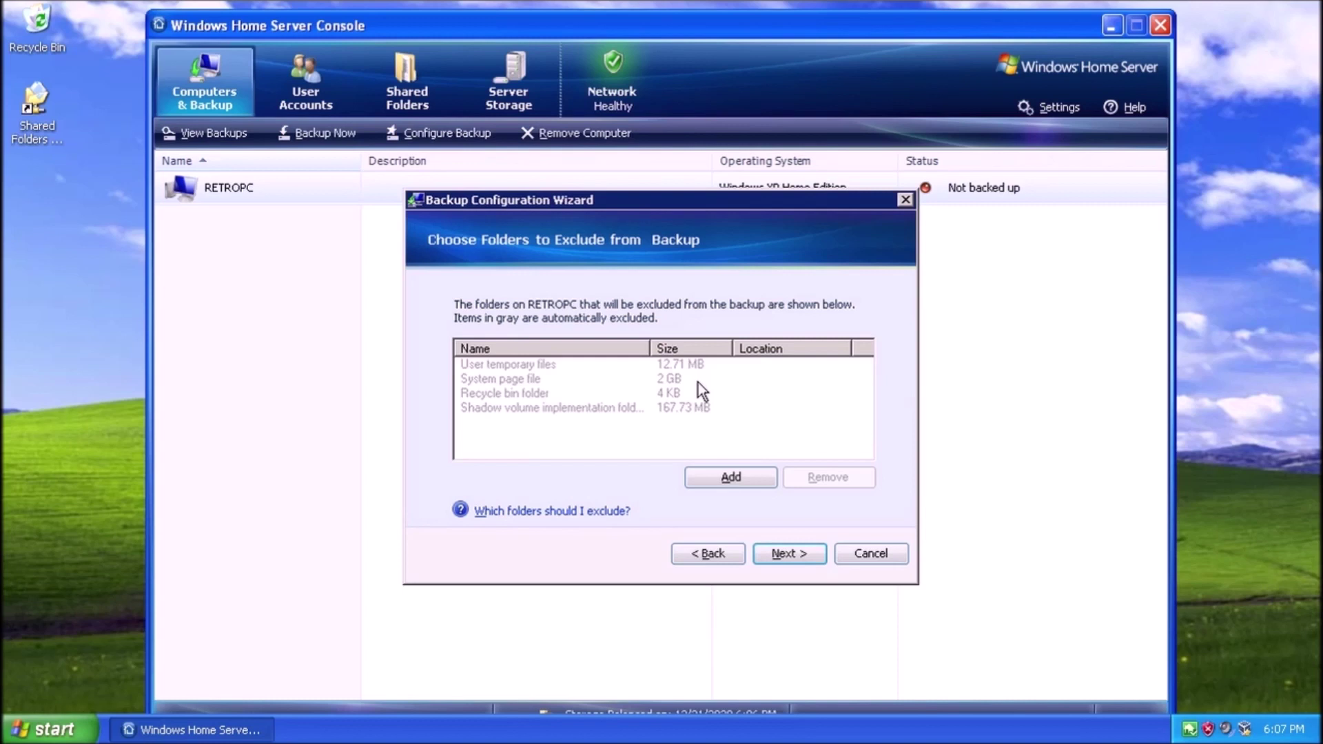
left_click(787, 553)
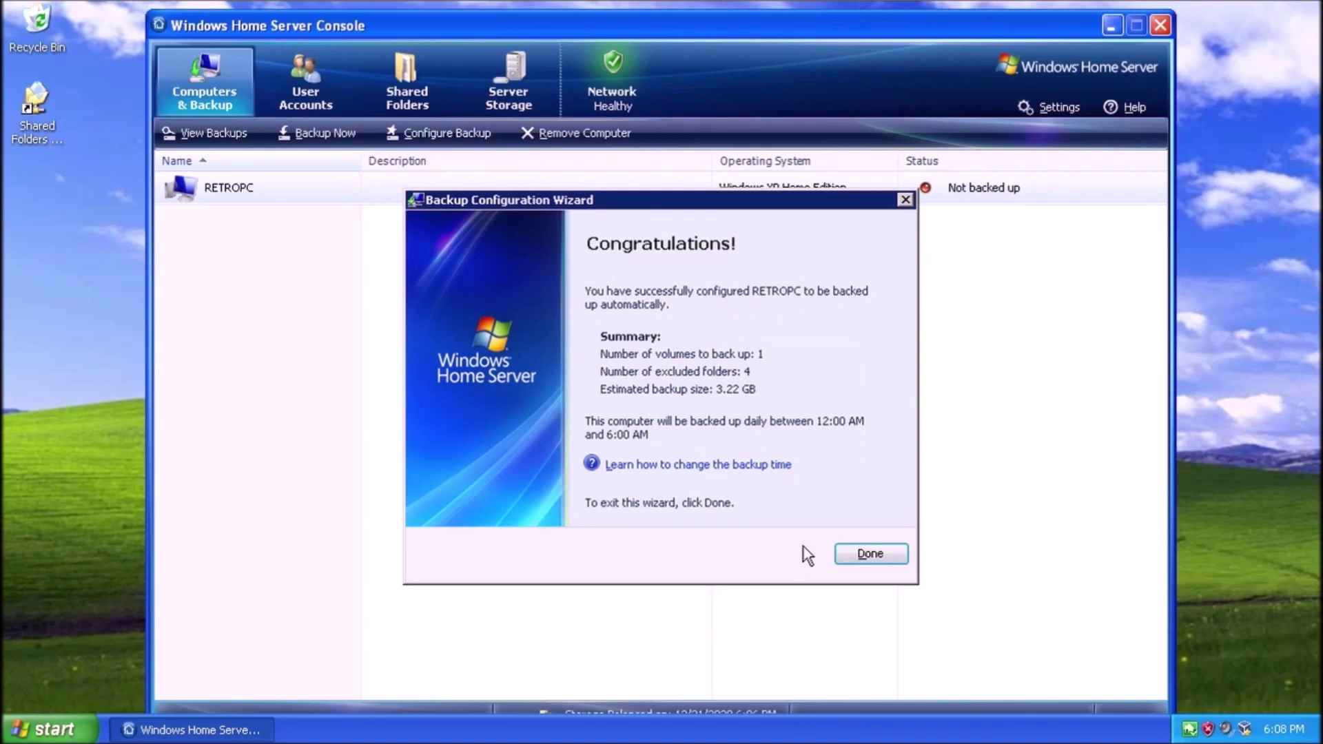
left_click(869, 552)
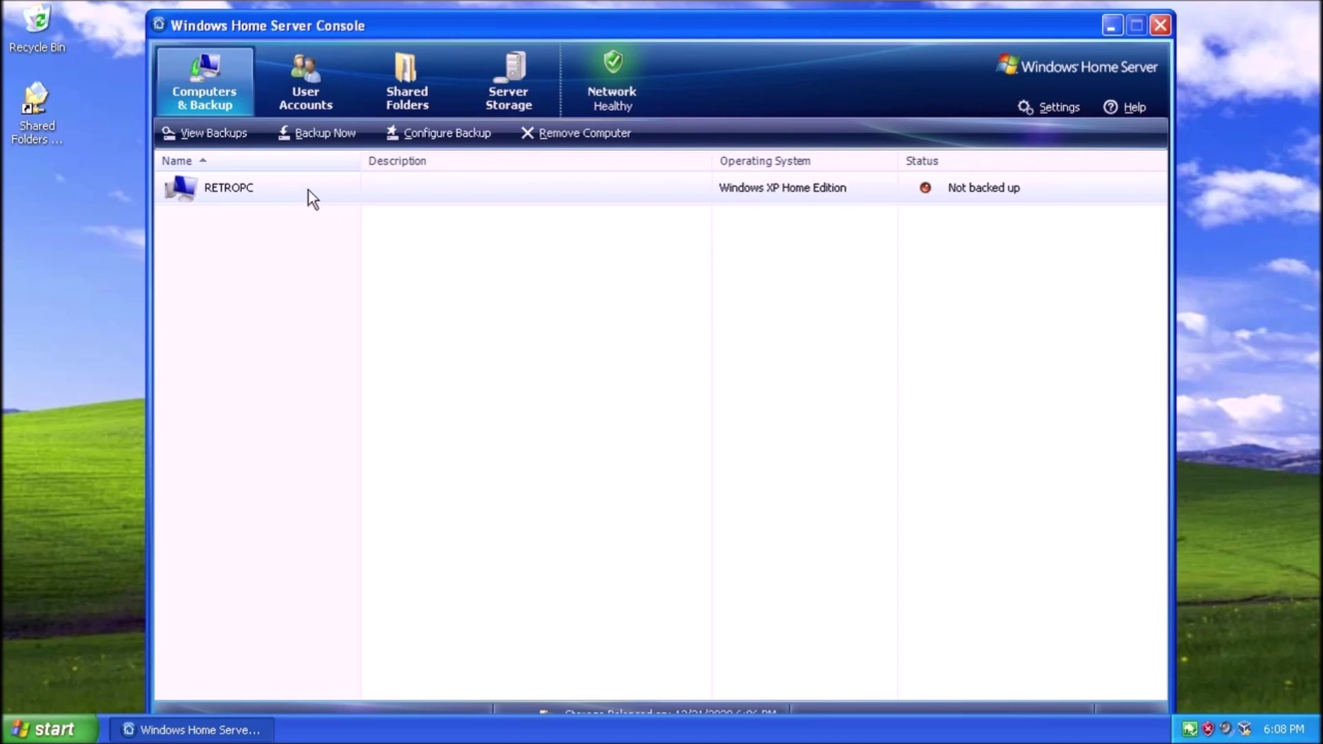
- Run a 'Manual Backup' of RETROPC with Backup Now and watch its progress until complete
right_click(308, 189)
left_click(374, 225)
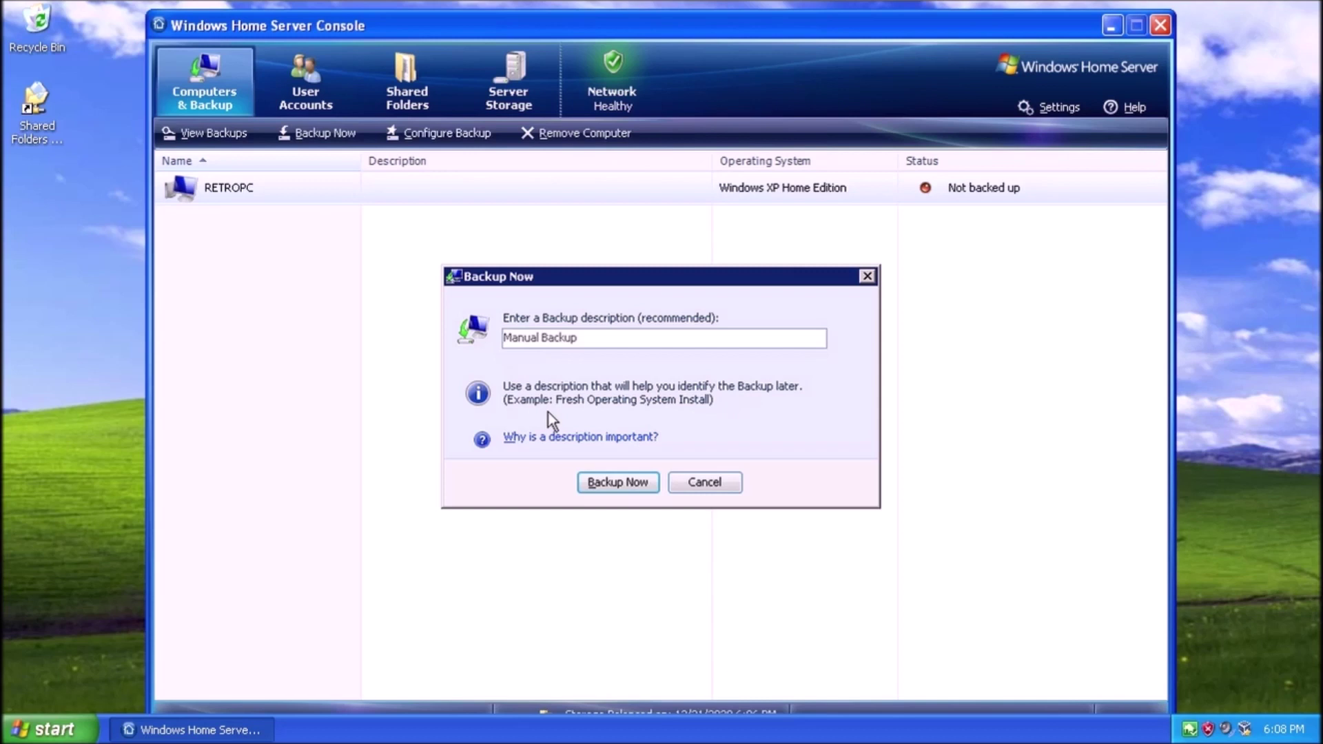
left_click(629, 484)
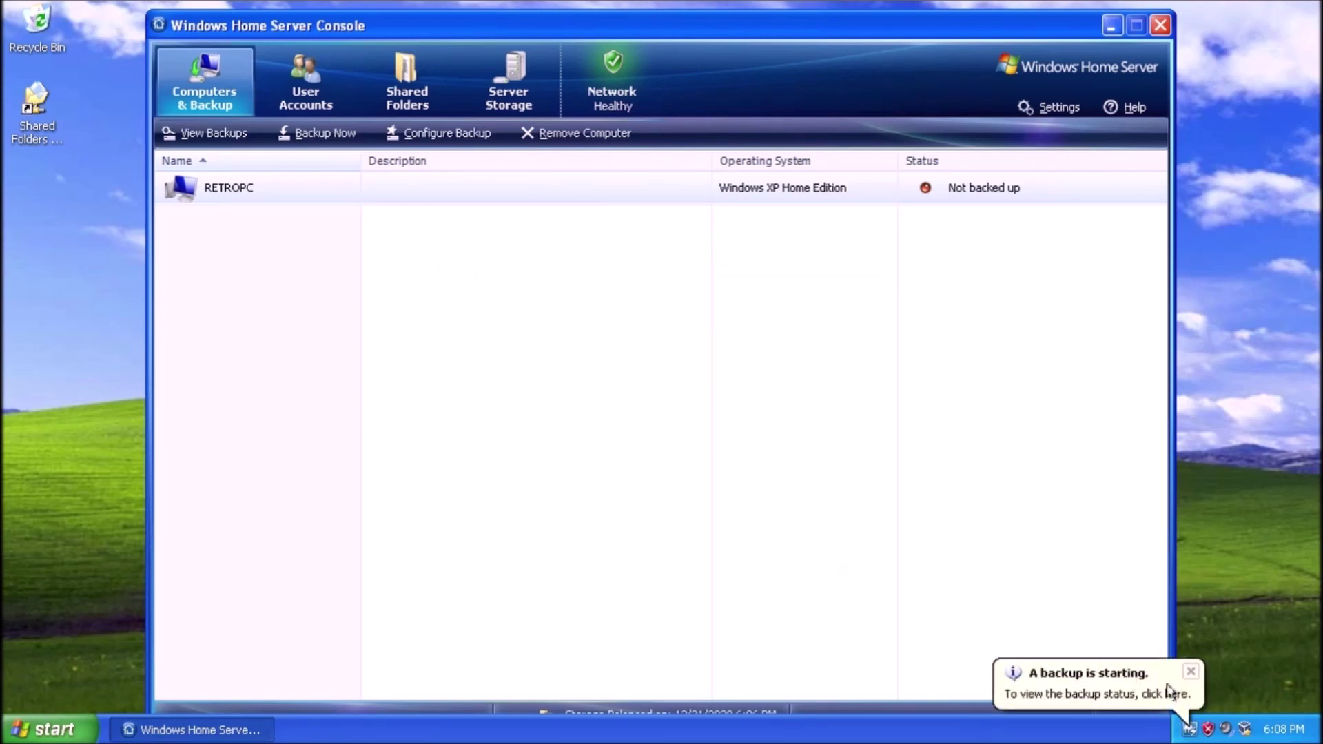
left_click(1186, 724)
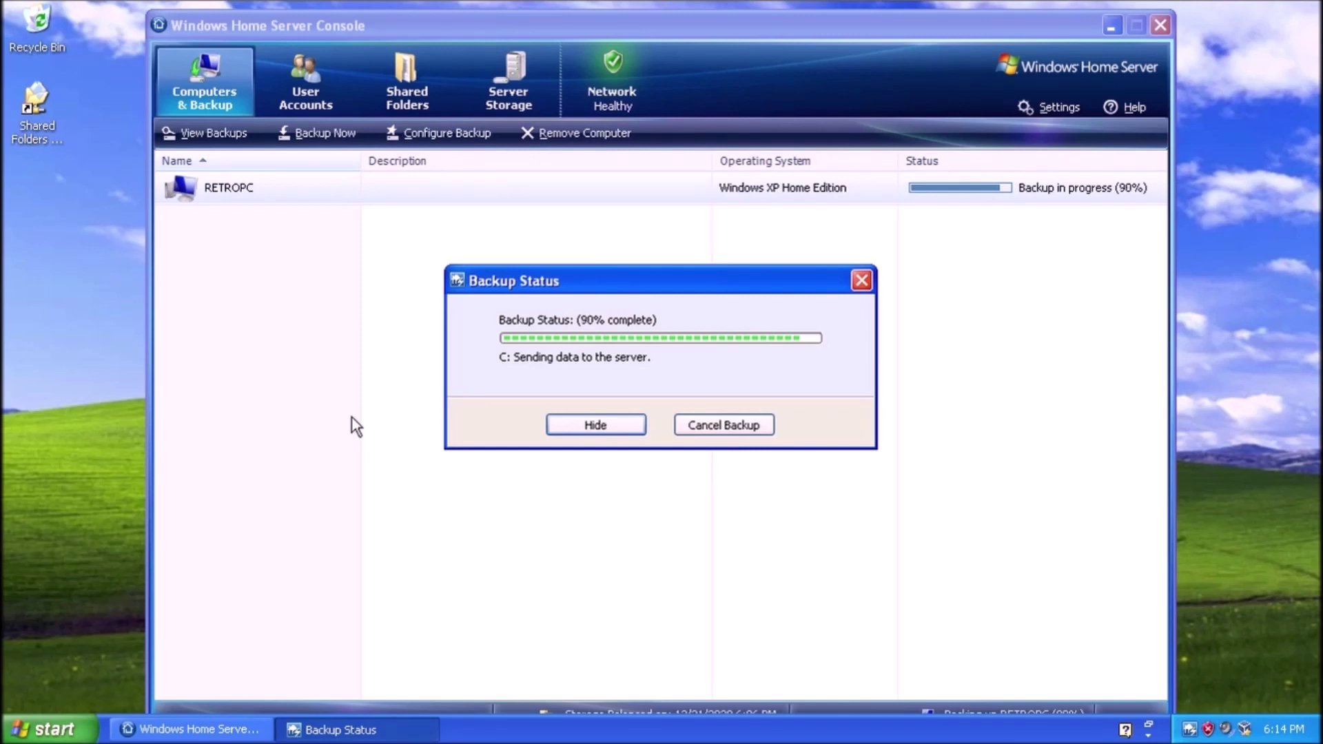
left_click(604, 423)
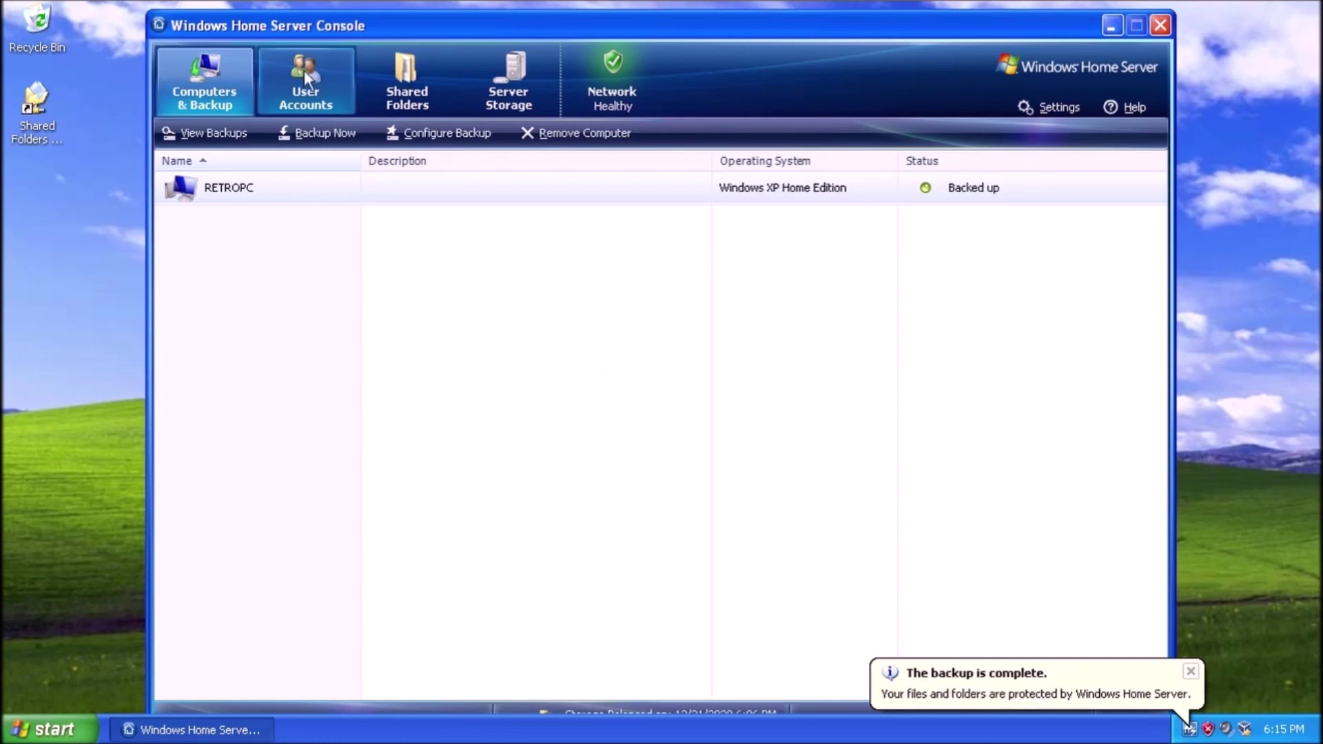
left_click(304, 71)
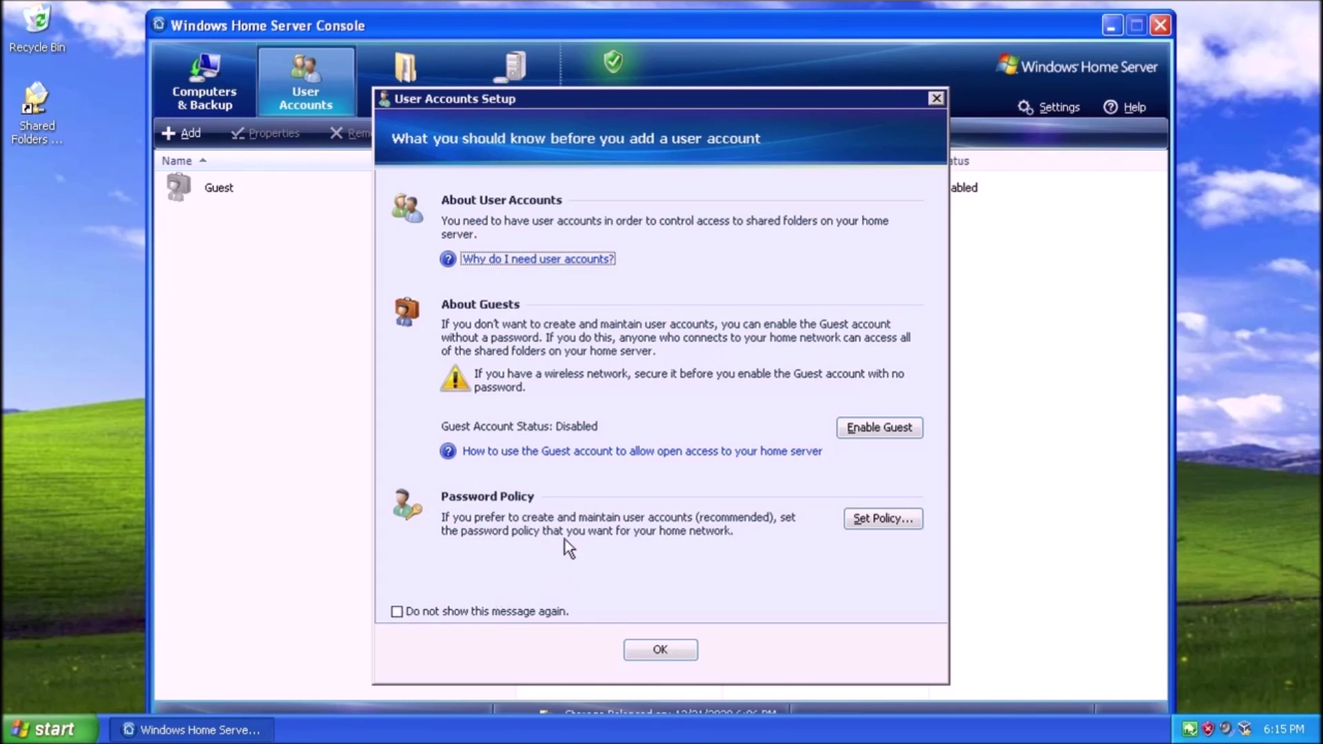
- Keep the Medium password policy and stop the User Accounts introduction from showing again
left_click(879, 516)
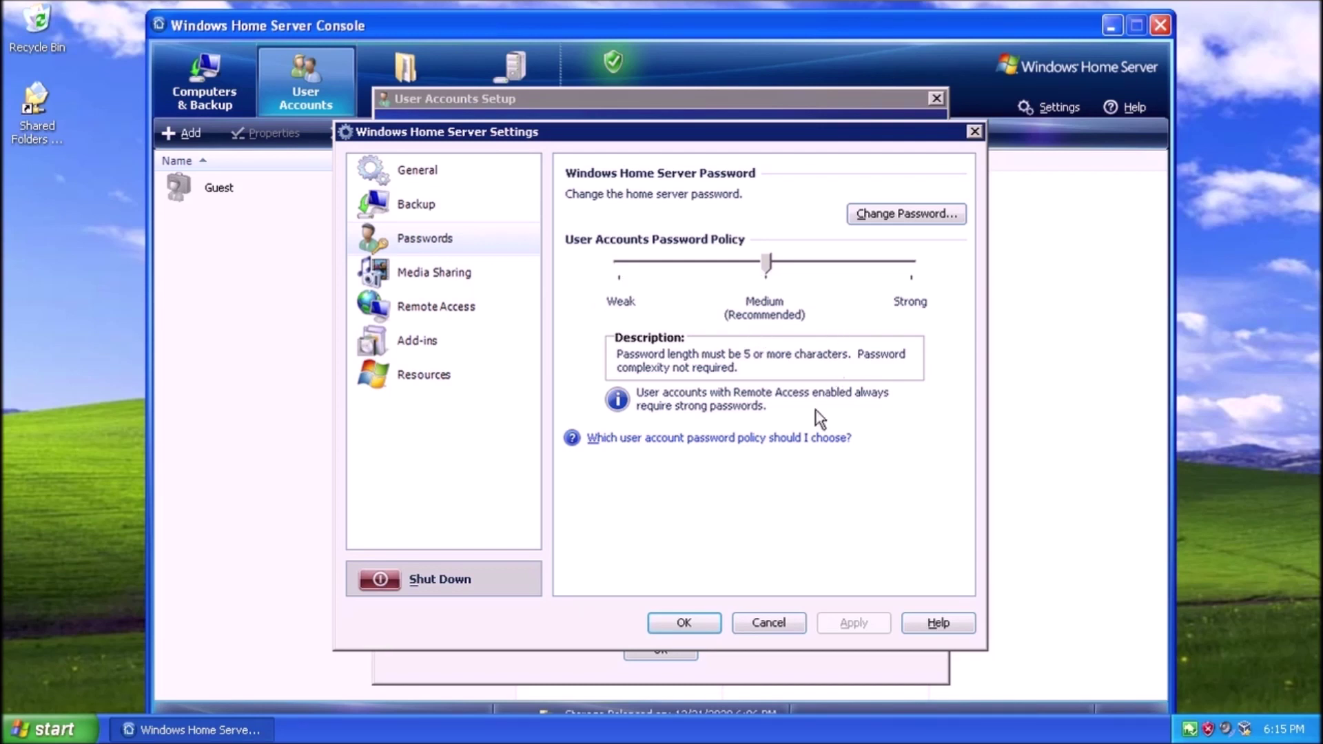
left_click(699, 620)
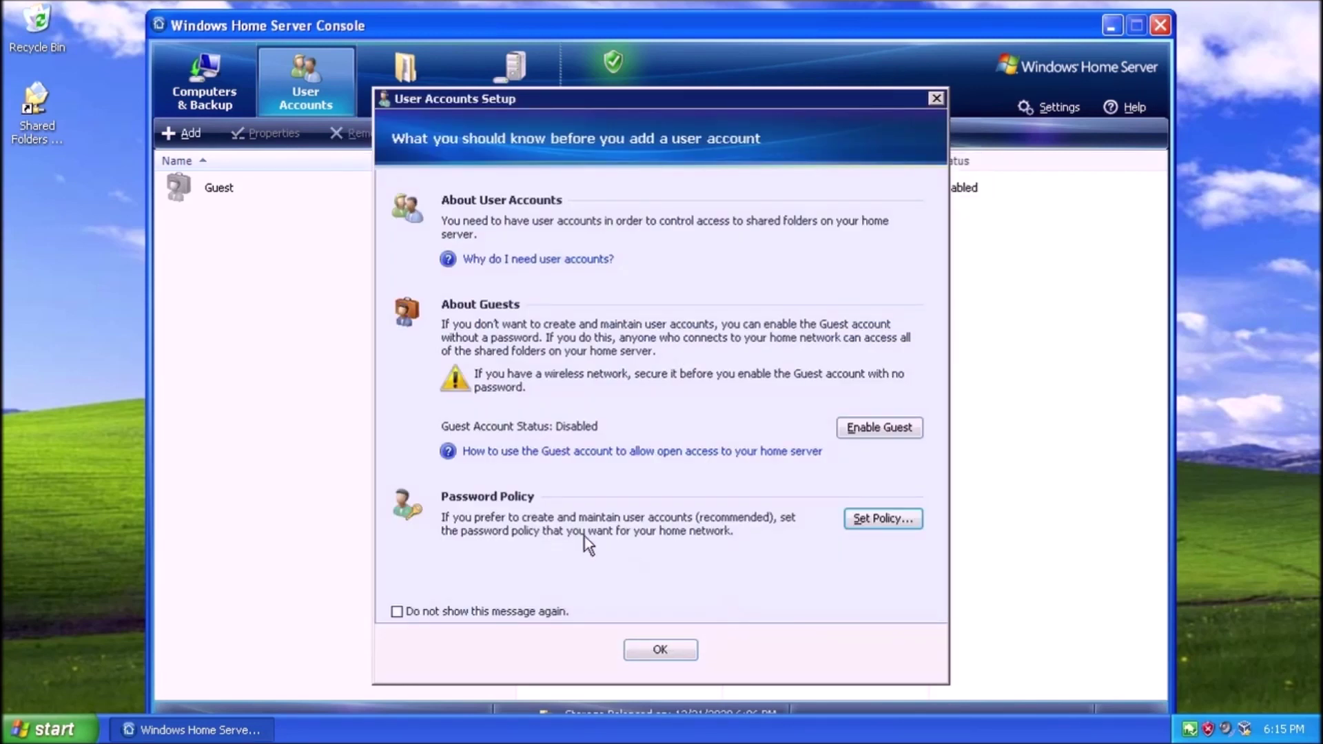
left_click(402, 613)
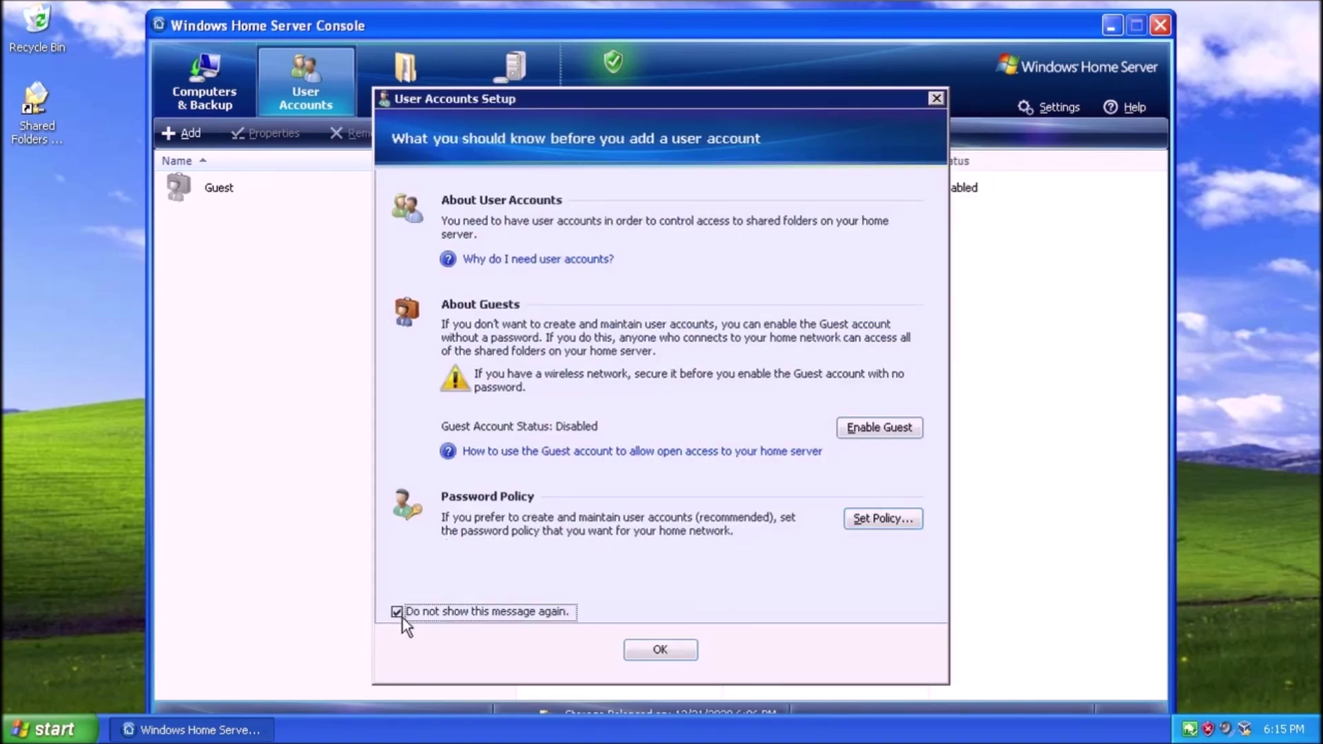
left_click(649, 650)
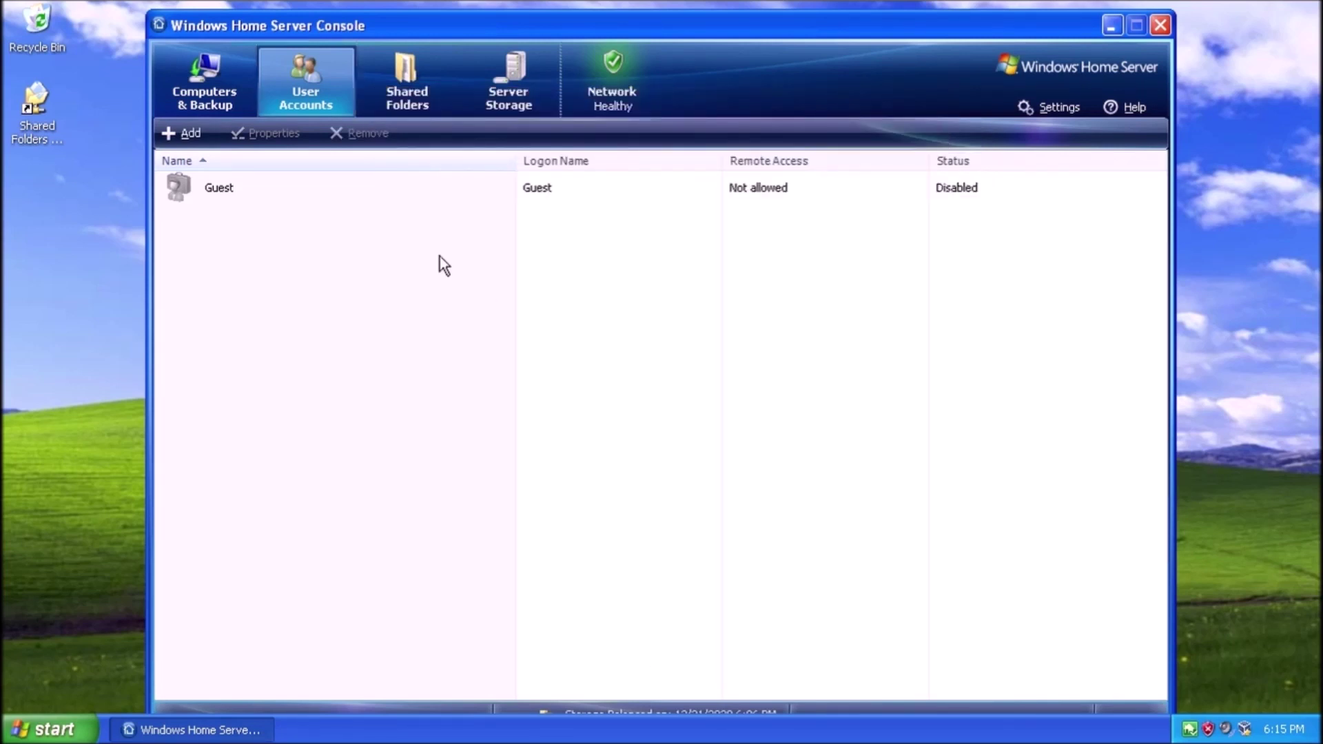
left_click(188, 135)
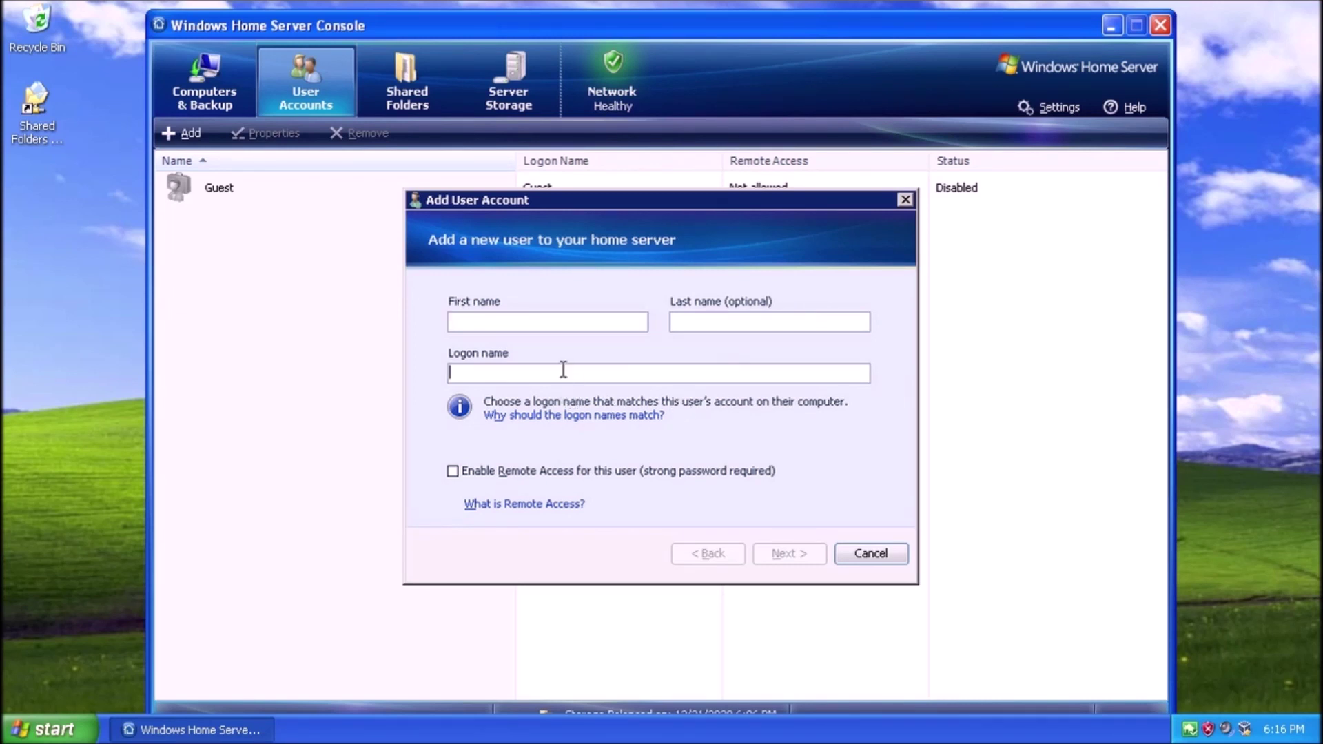
- Enter the new user's logon, first and last names and enable remote access
type("Nostalgia")
left_click(515, 474)
left_click(486, 324)
type("Advento")
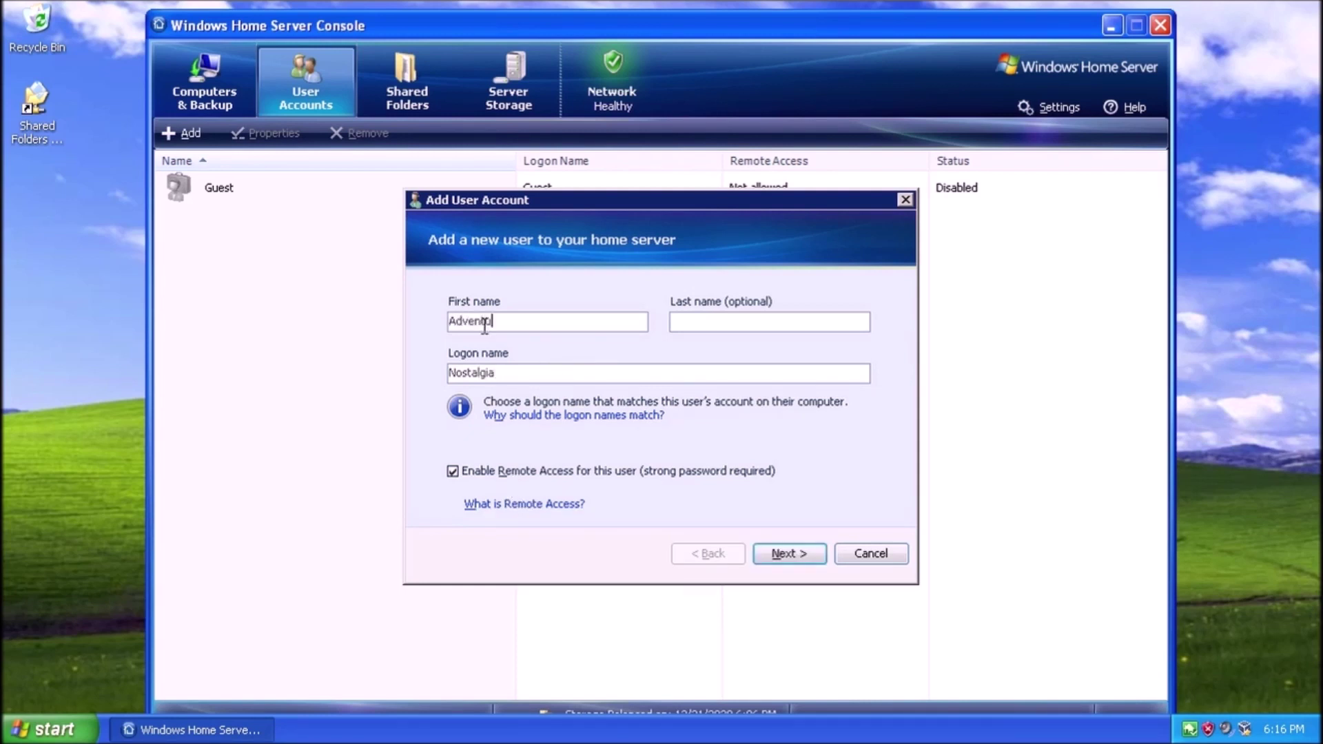
type("res")
key("Tab")
type("In")
left_click(812, 552)
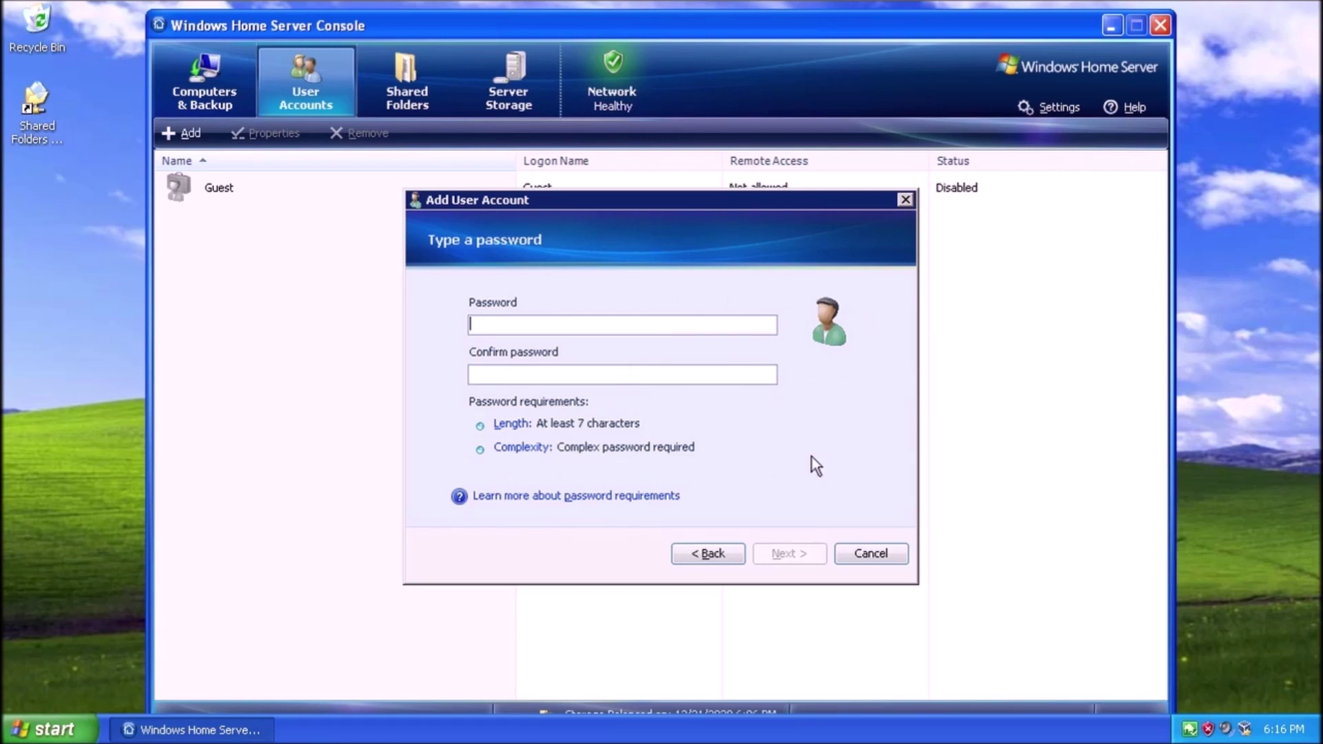
- Set and confirm the account password and keep full access to all shared folders
type("********")
left_click(594, 377)
type("********")
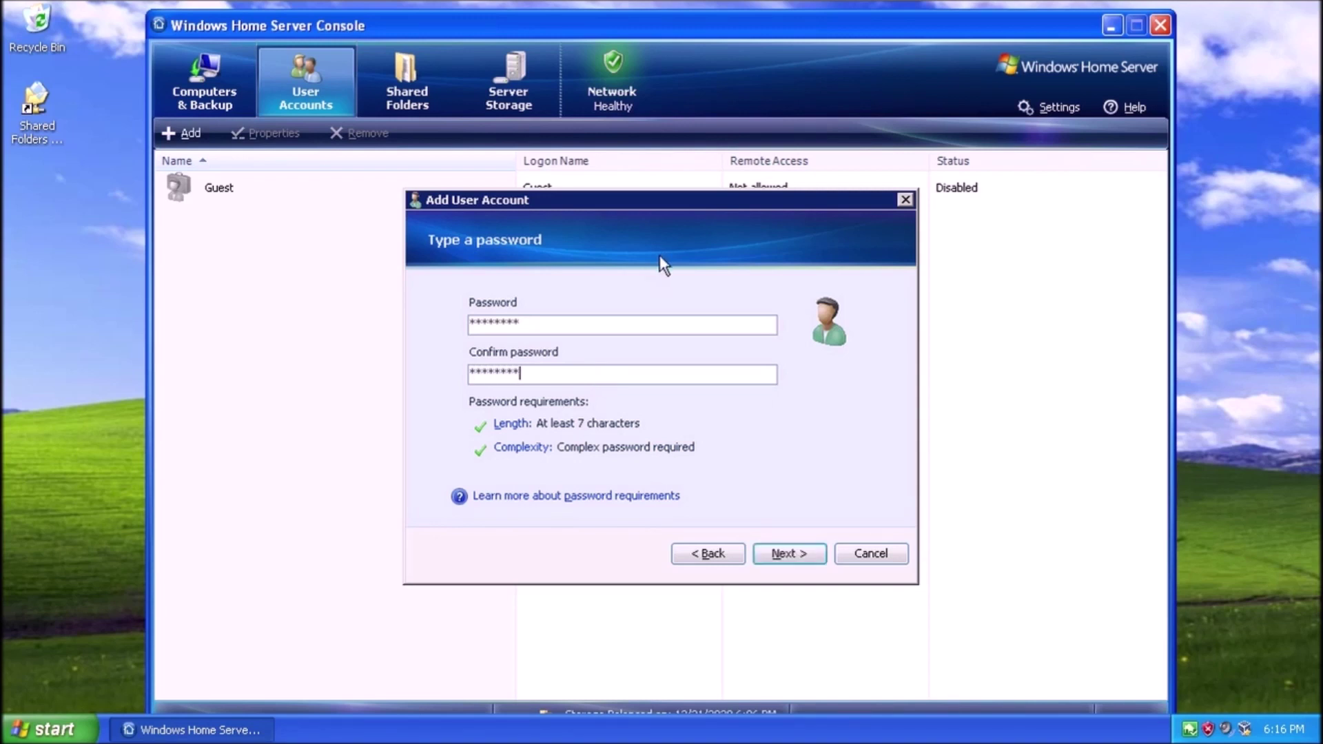
left_click(792, 552)
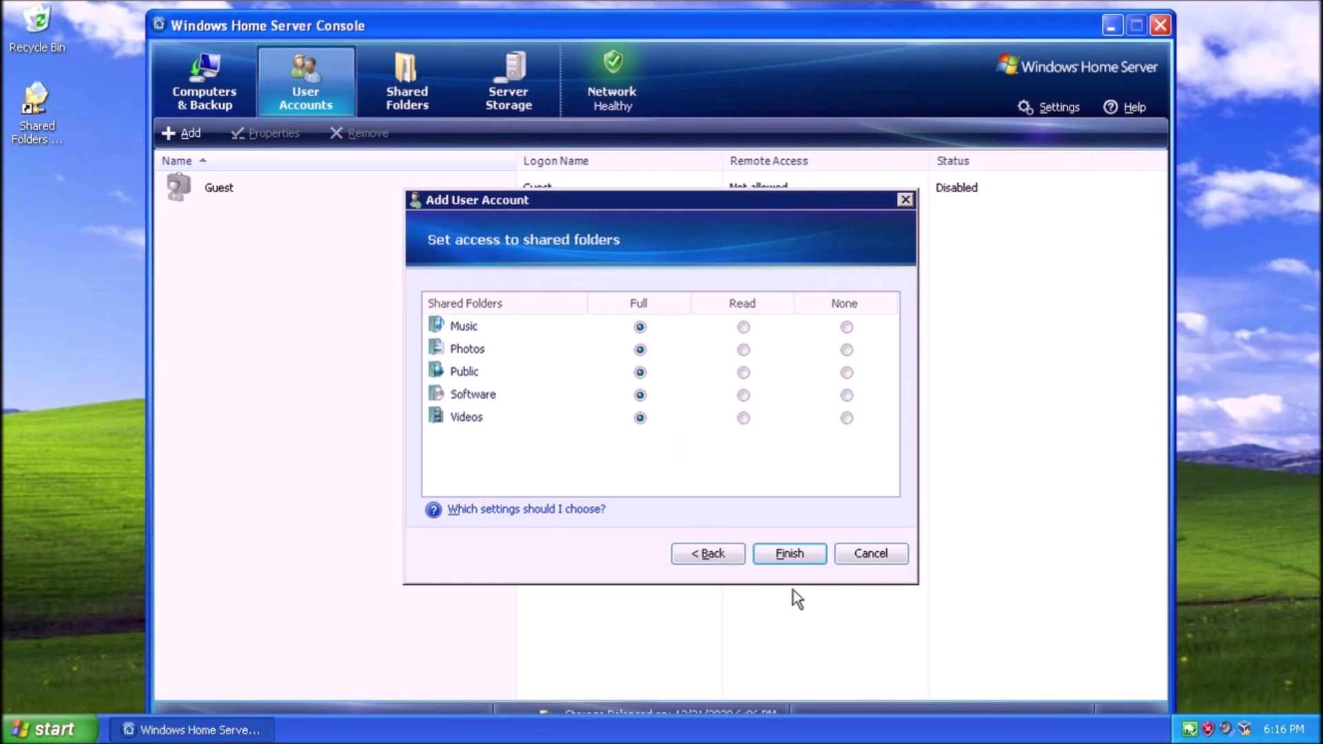
left_click(796, 555)
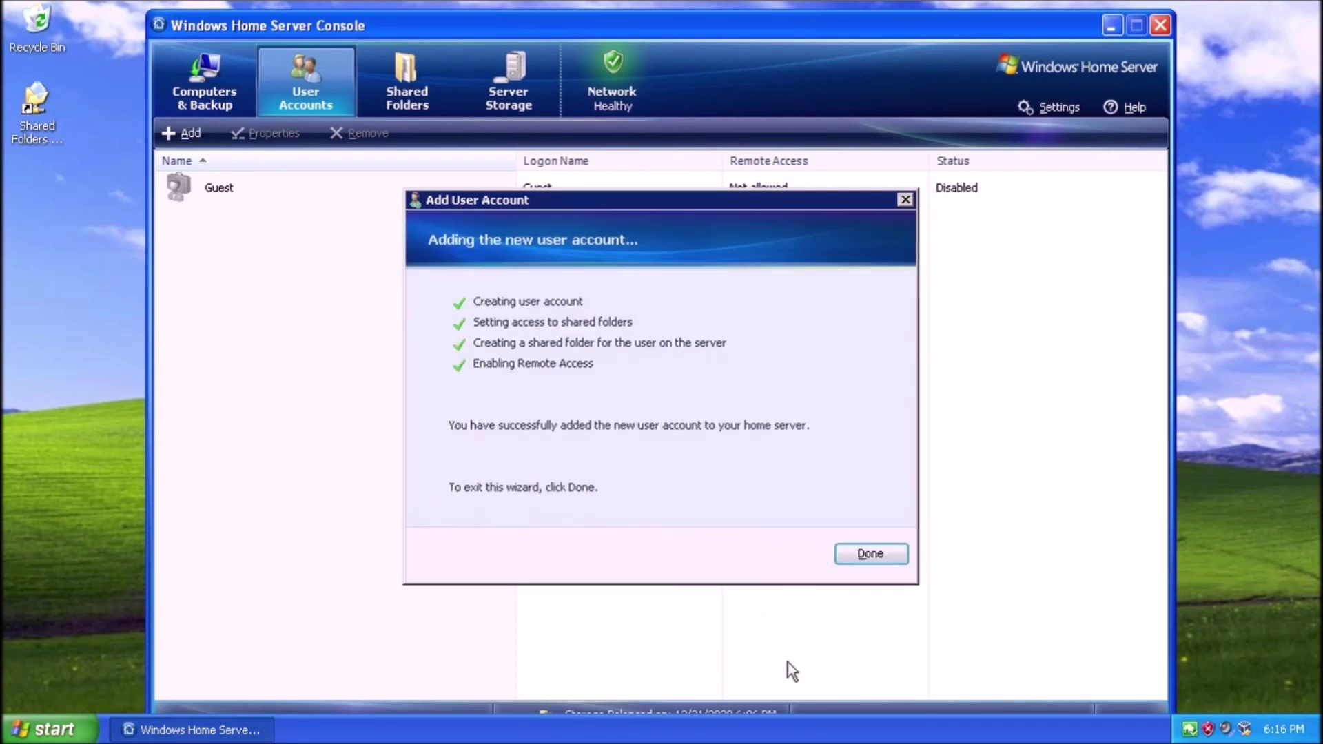
- Add a shared folder named 'Test Folder' described as 'Example Sharded Folder Test'
left_click(869, 554)
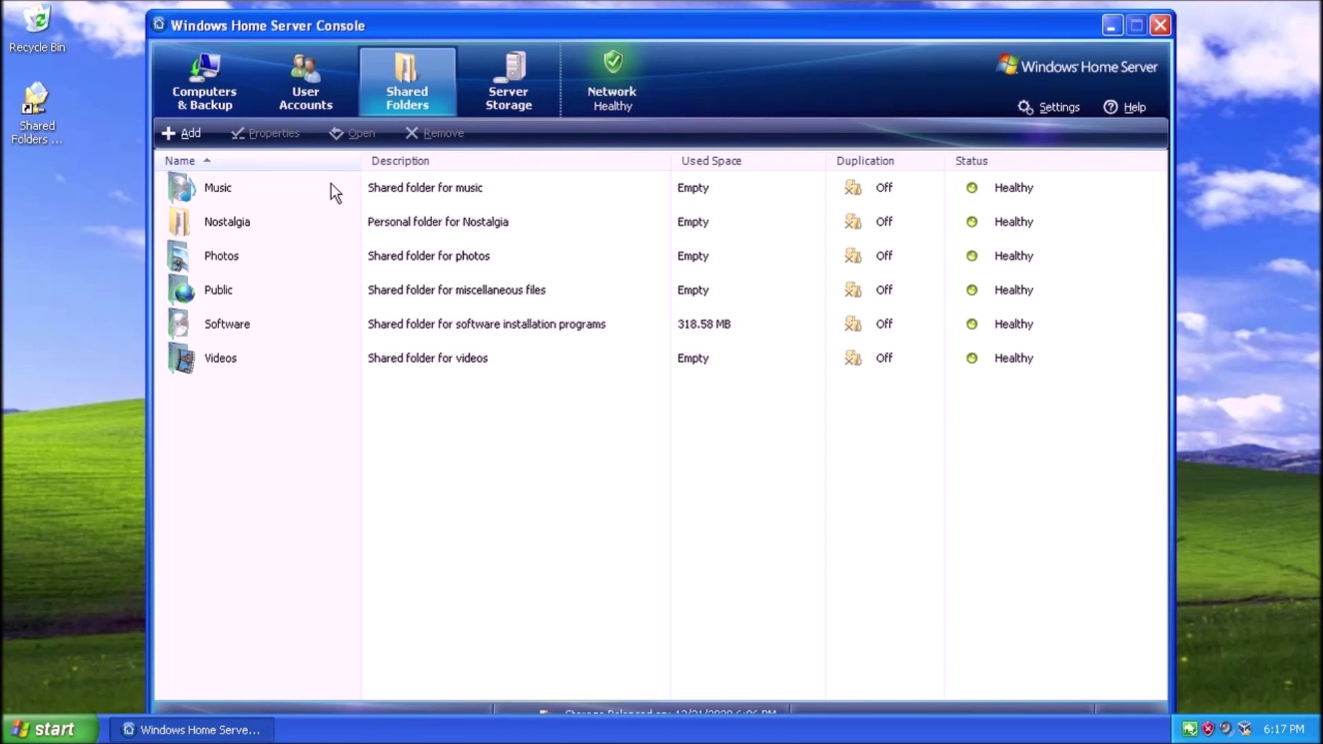
left_click(191, 135)
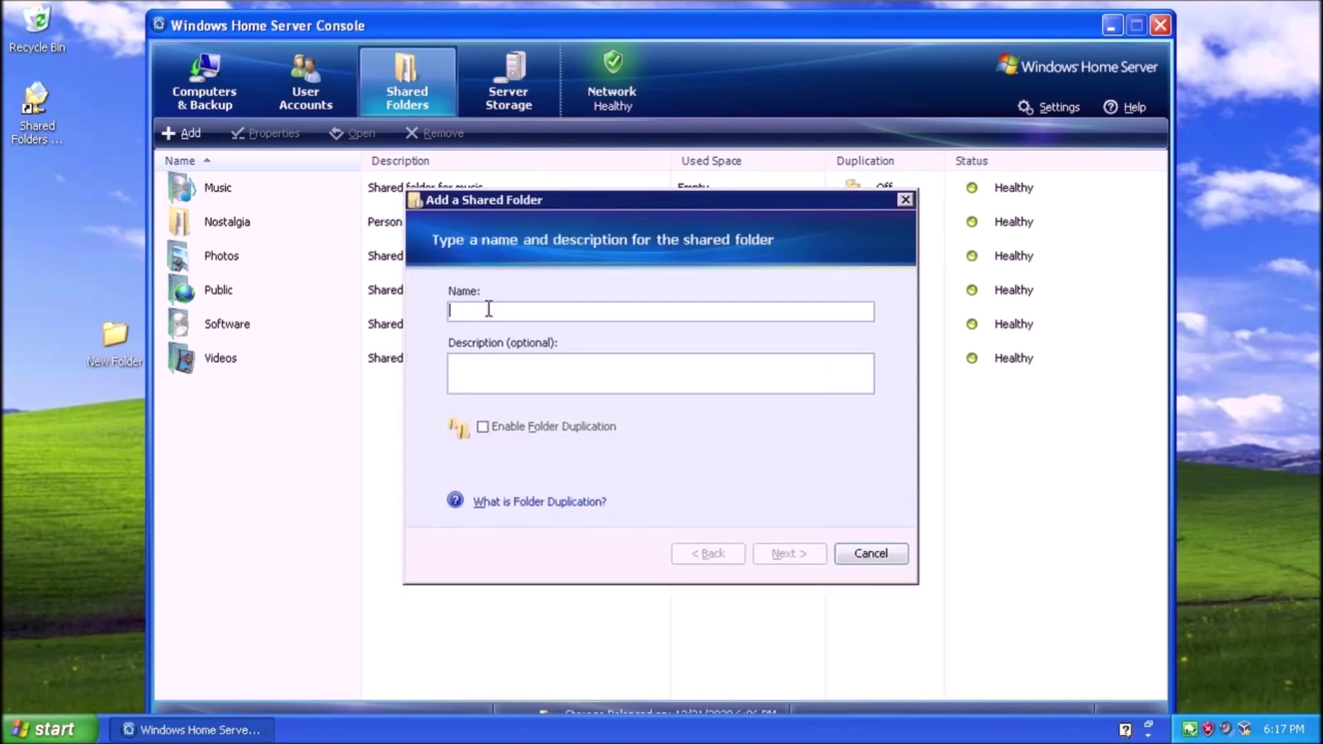
type("Test Folder")
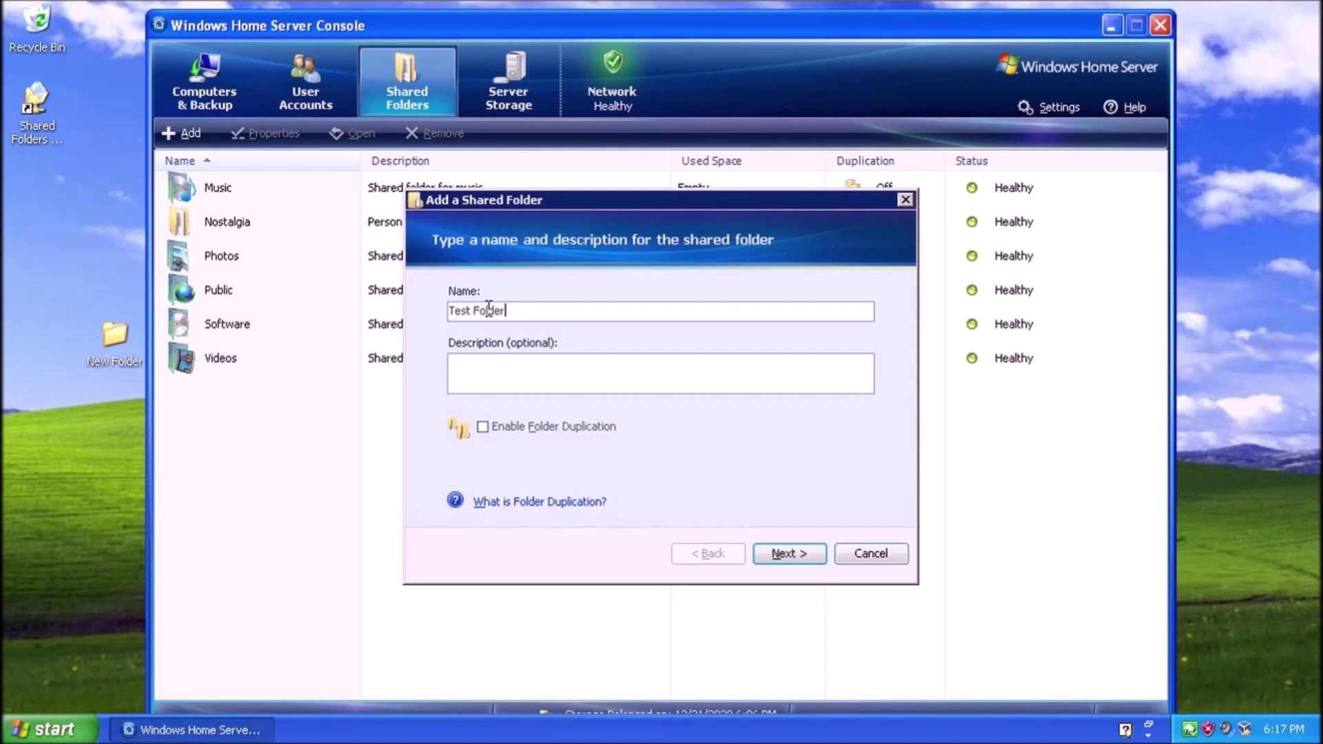
left_click(485, 378)
type("Example Sharded Folder Test")
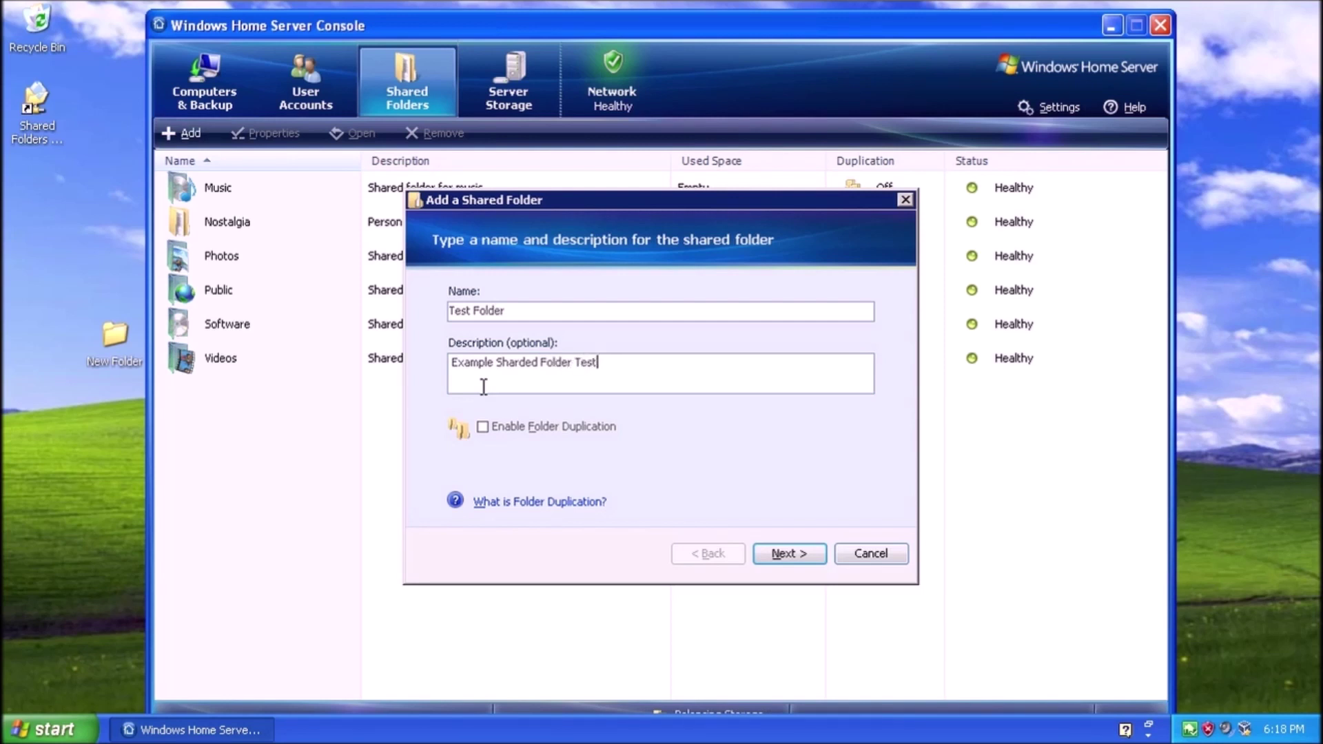
- Finish the shared folder with its access levels and show the Server Storage overview
left_click(787, 550)
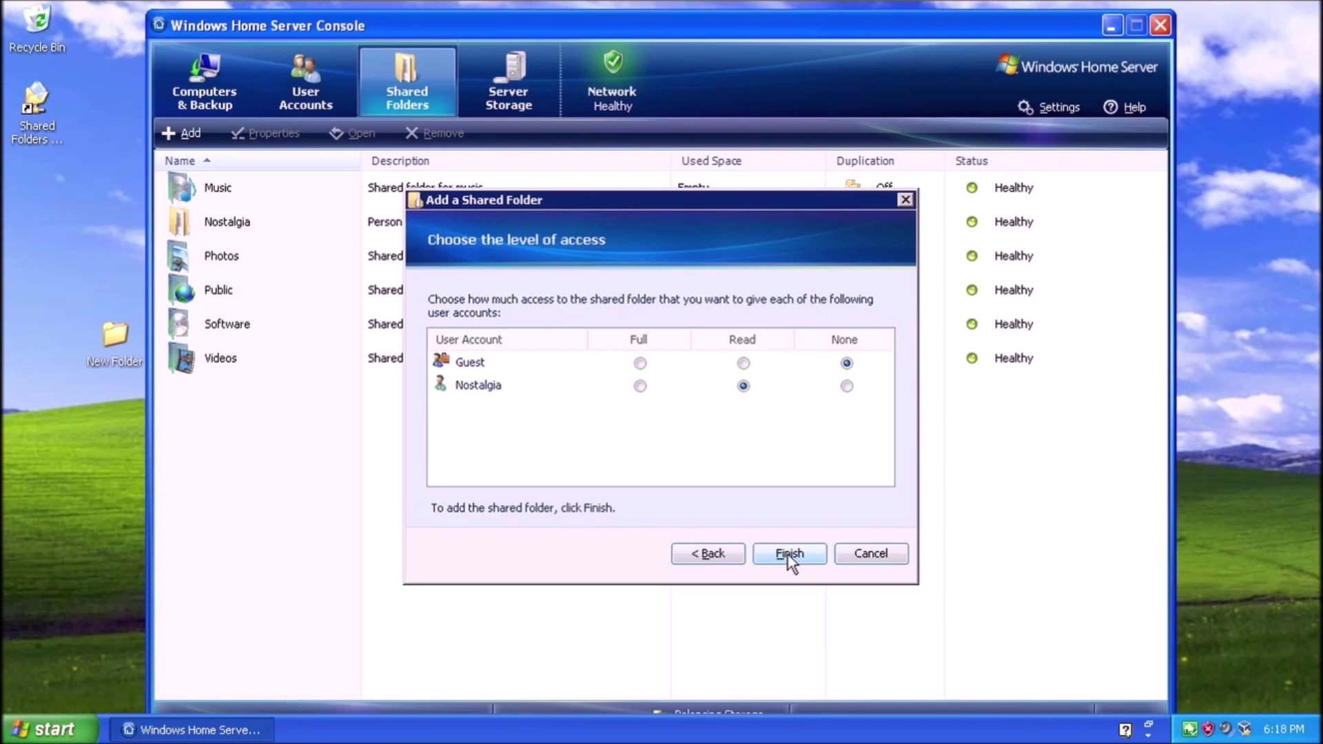
left_click(789, 555)
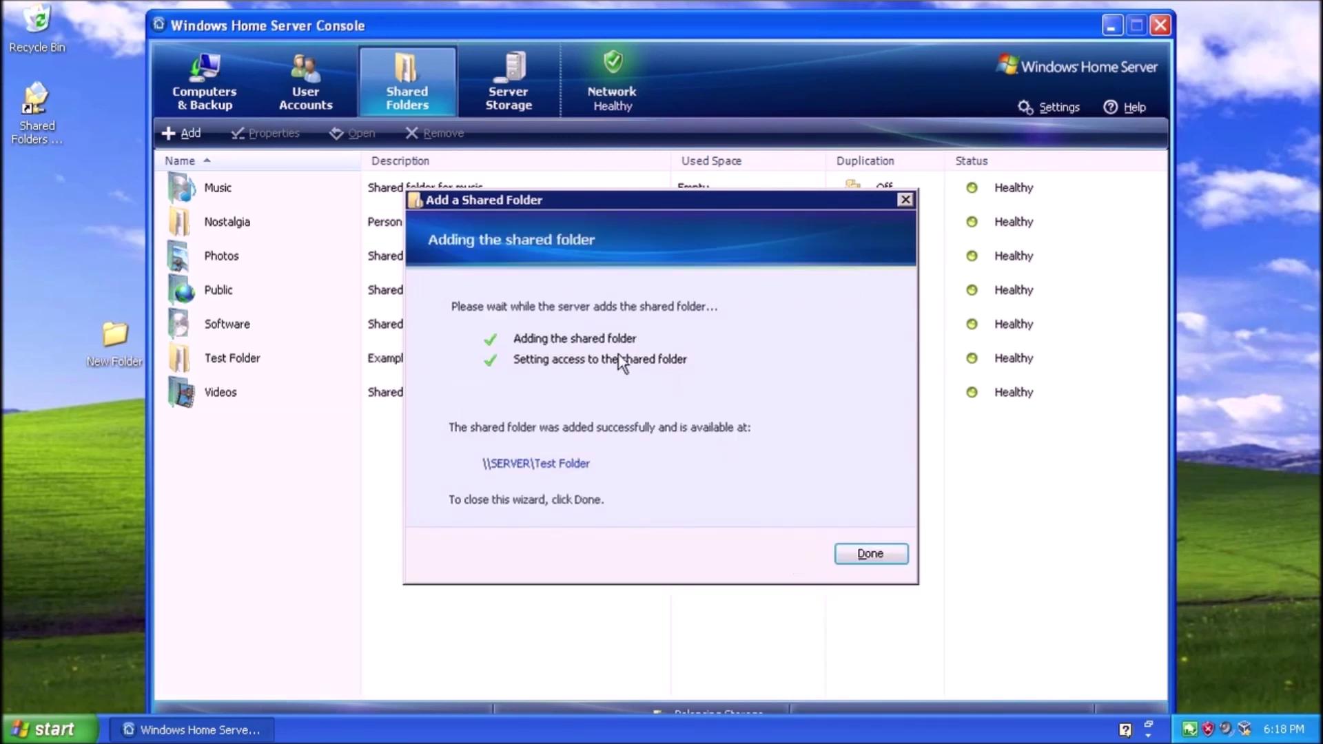
left_click(871, 554)
left_click(496, 96)
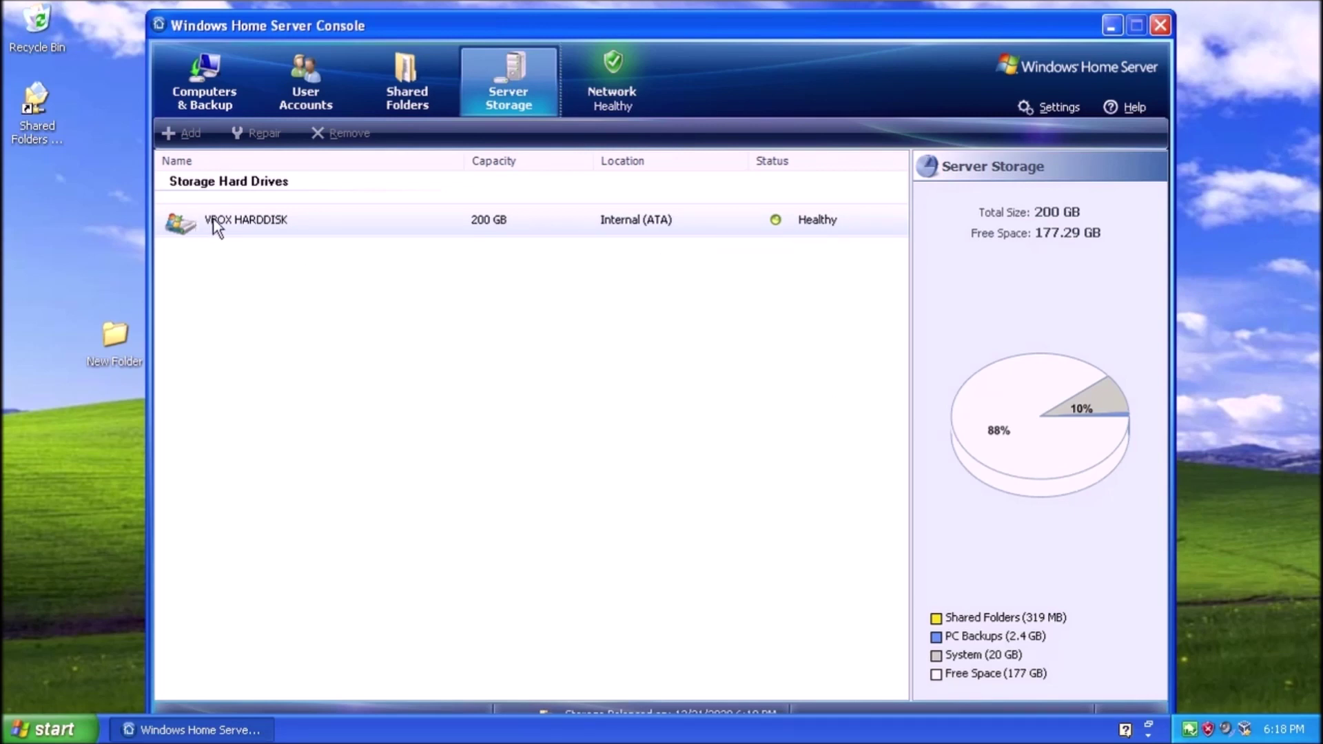
left_click(611, 103)
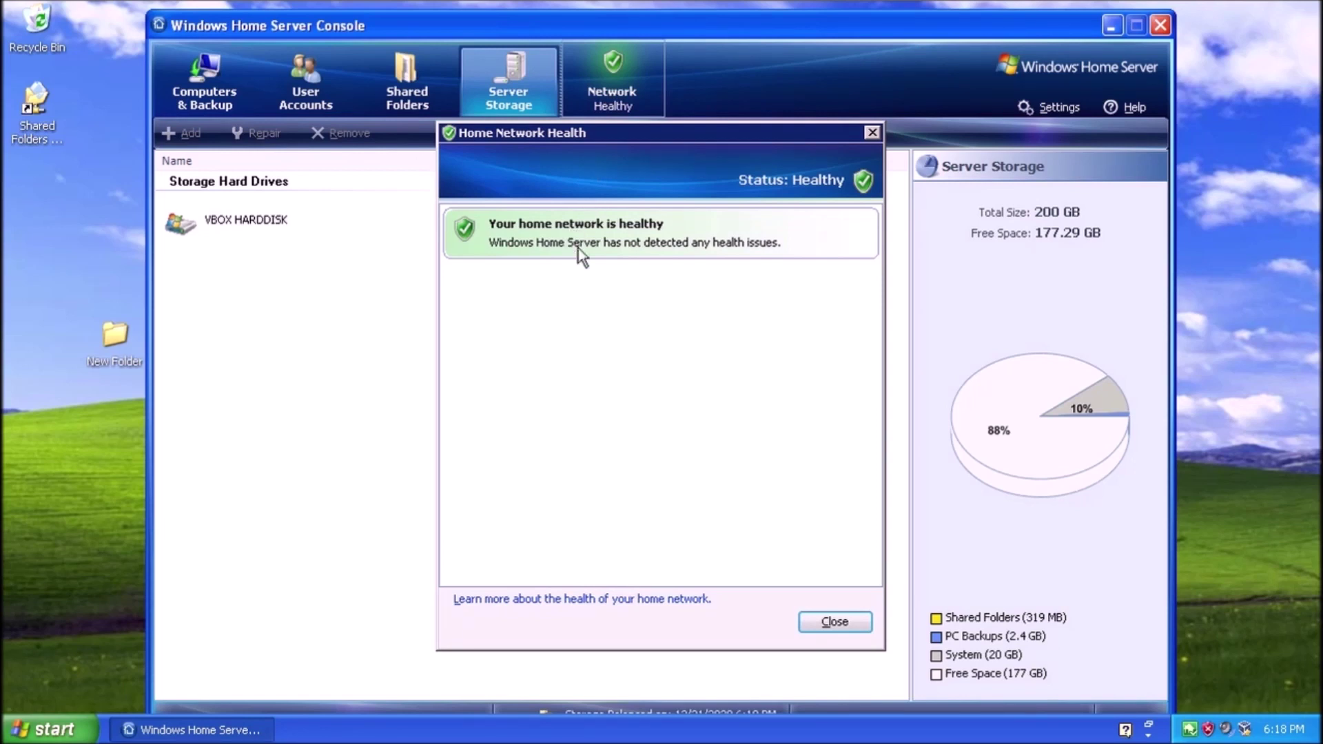
left_click(816, 626)
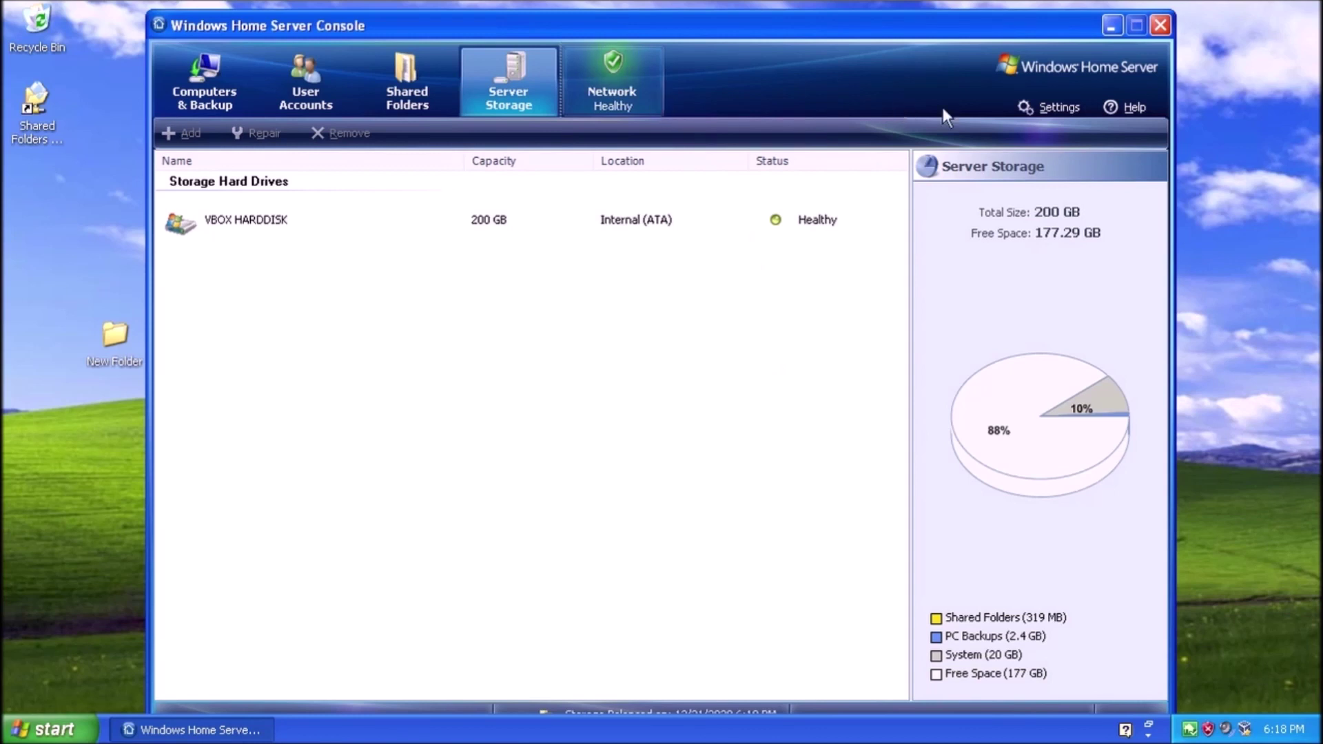
left_click(1061, 109)
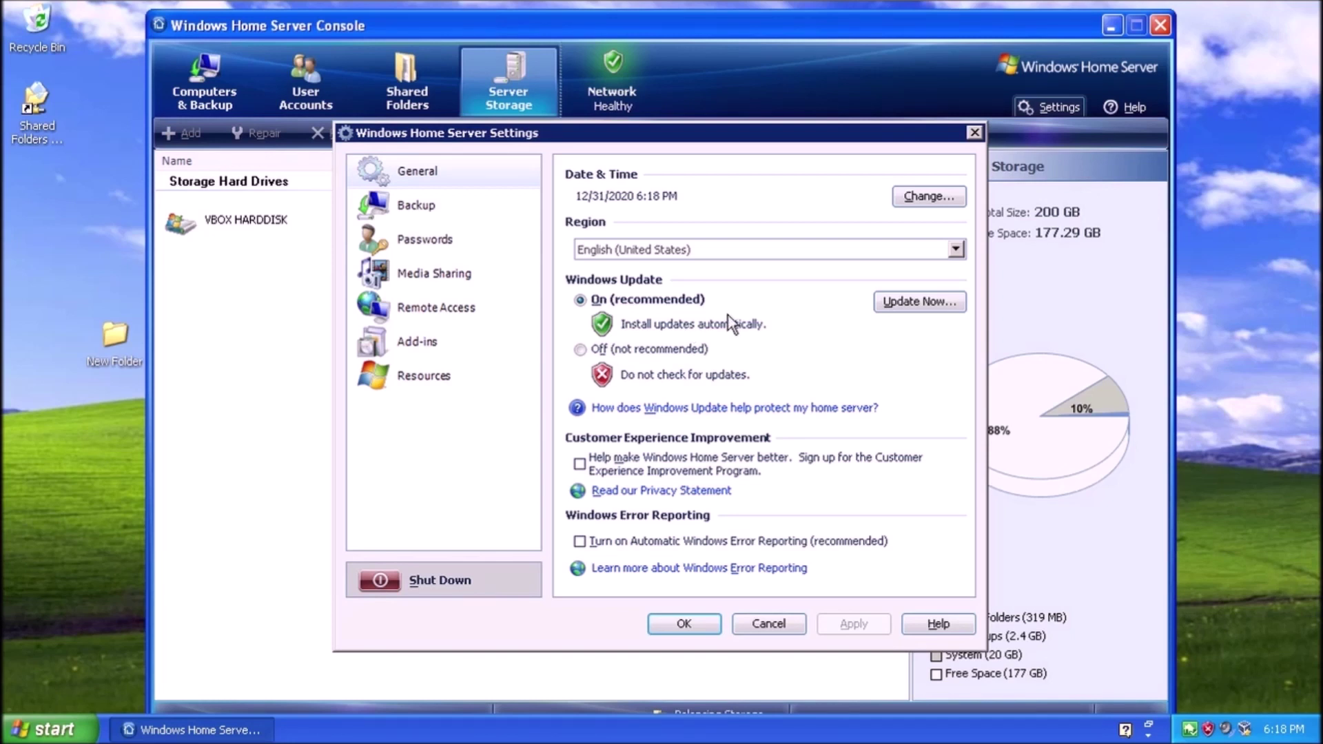
left_click(670, 627)
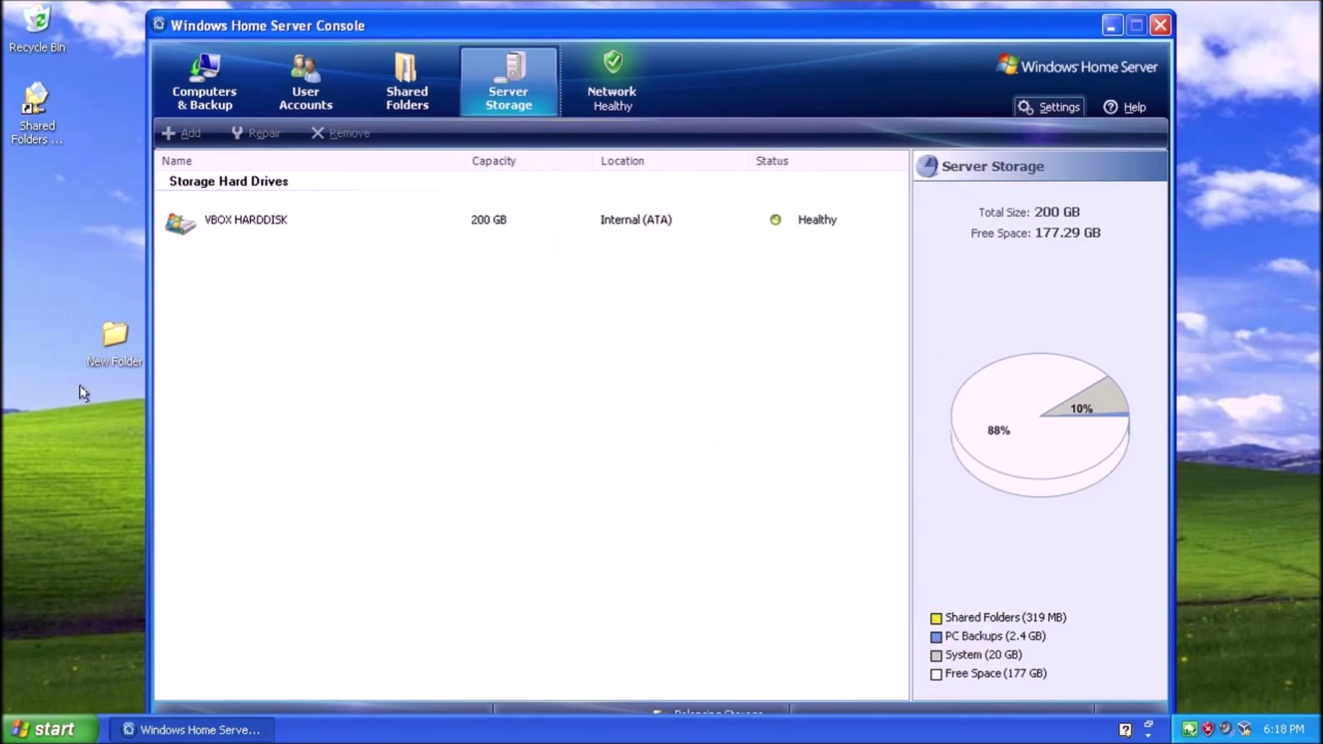